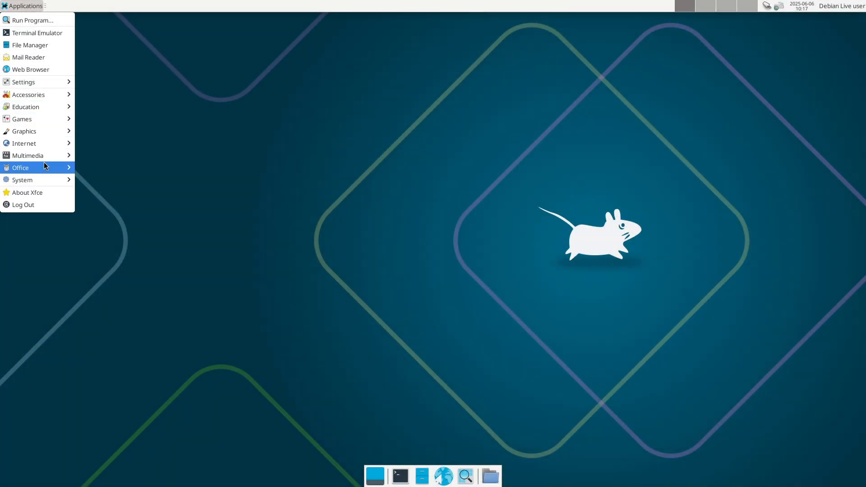
View the About Xfce system details, dismiss them, and reach for the Applications menu
{"action": "left_click", "coordinate": [27, 192]}
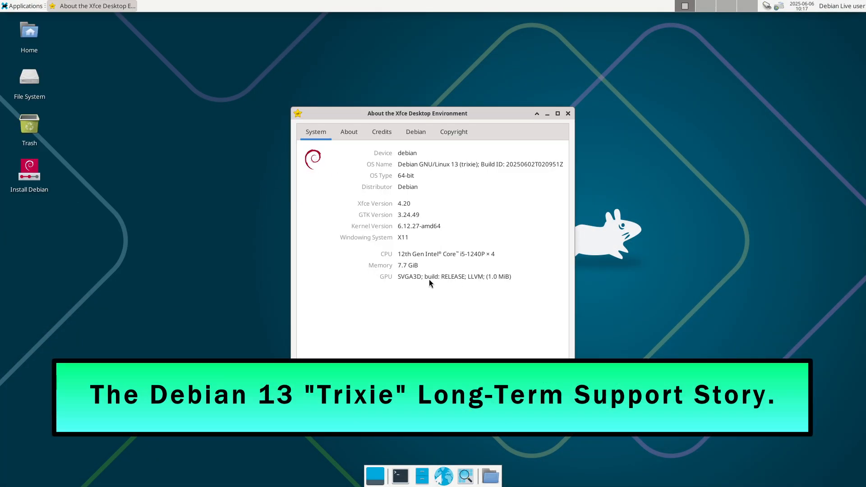
{"action": "key", "text": "Escape"}
{"action": "left_click", "coordinate": [22, 5]}
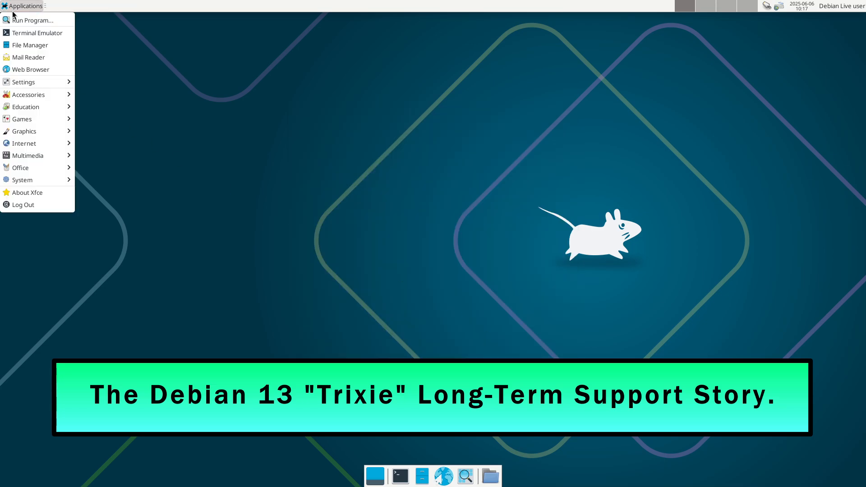
Launch Task Manager maximized, review its Settings and version About dialog, then close both
{"action": "mouse_move", "coordinate": [22, 180]}
{"action": "left_click", "coordinate": [121, 233]}
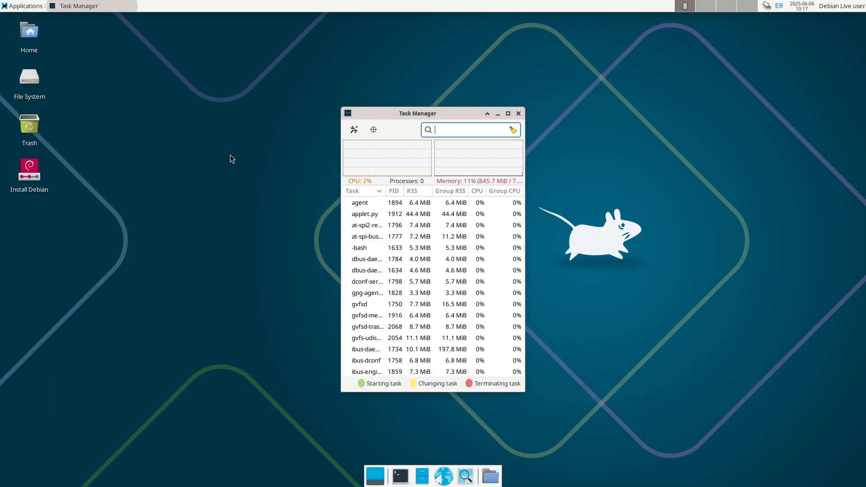
{"action": "left_click", "coordinate": [509, 114]}
{"action": "left_click", "coordinate": [11, 32]}
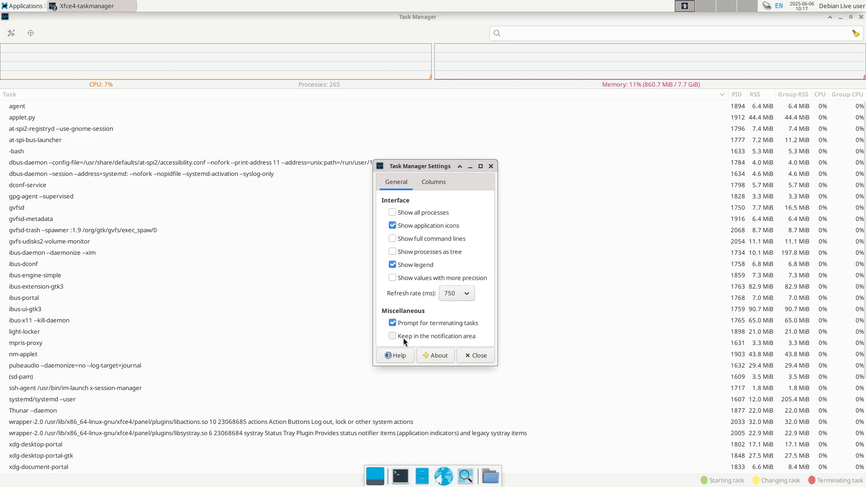
{"action": "left_click", "coordinate": [441, 352]}
{"action": "double_click", "coordinate": [436, 293]}
{"action": "left_click", "coordinate": [508, 345]}
{"action": "left_click", "coordinate": [475, 361]}
{"action": "scroll", "coordinate": [433, 270], "scroll_direction": "down", "scroll_amount": 5}
{"action": "scroll", "coordinate": [432, 270], "scroll_direction": "up", "scroll_amount": 10}
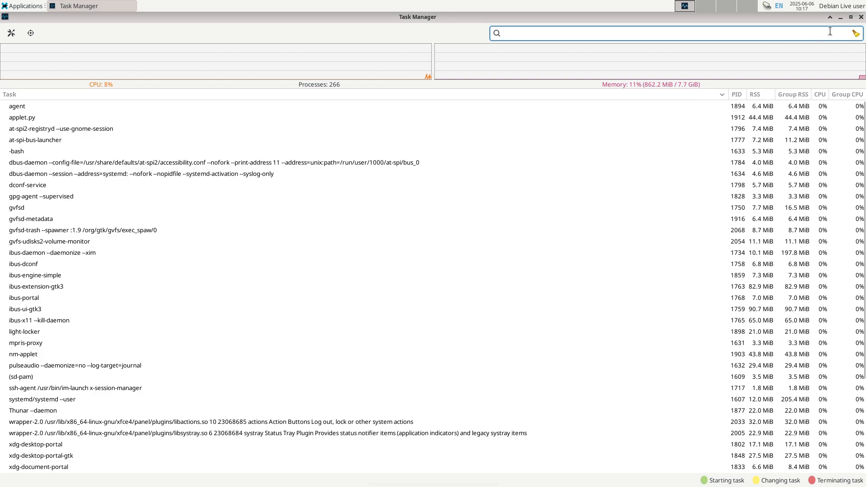
Close Task Manager and launch Terminal Emulator maximized to full screen
{"action": "left_click", "coordinate": [860, 17]}
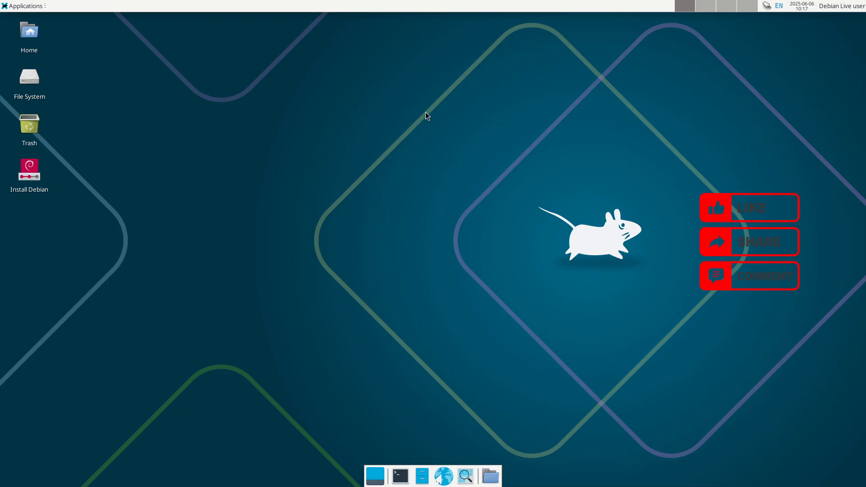
{"action": "left_click", "coordinate": [23, 6]}
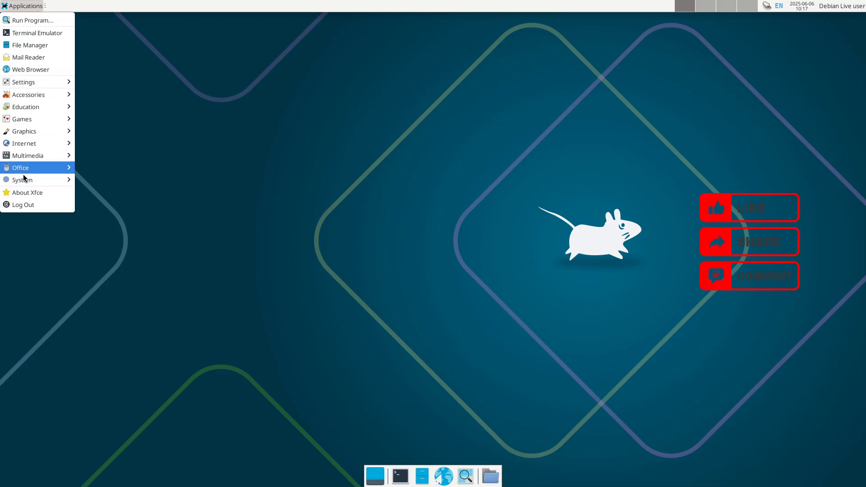
{"action": "left_click", "coordinate": [284, 186]}
{"action": "left_click", "coordinate": [399, 477]}
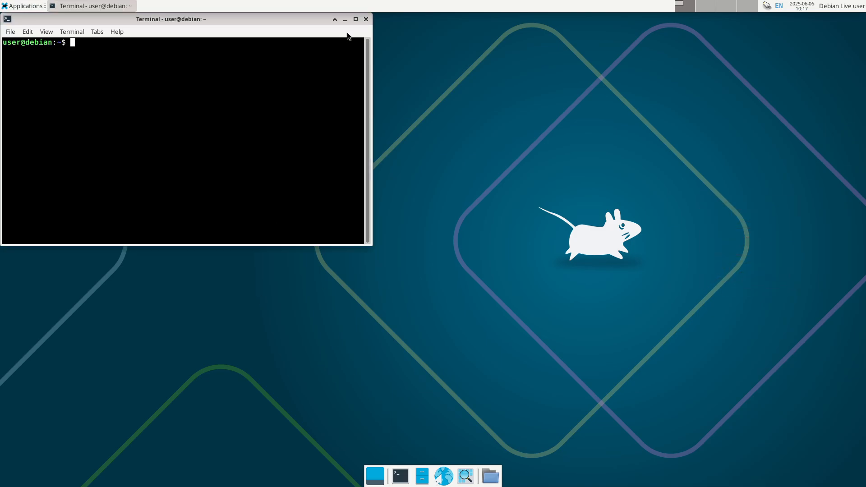
{"action": "left_click", "coordinate": [354, 20]}
In terminal Preferences > Colors, apply the Black on White colour preset
{"action": "left_click", "coordinate": [28, 31]}
{"action": "left_click", "coordinate": [45, 116]}
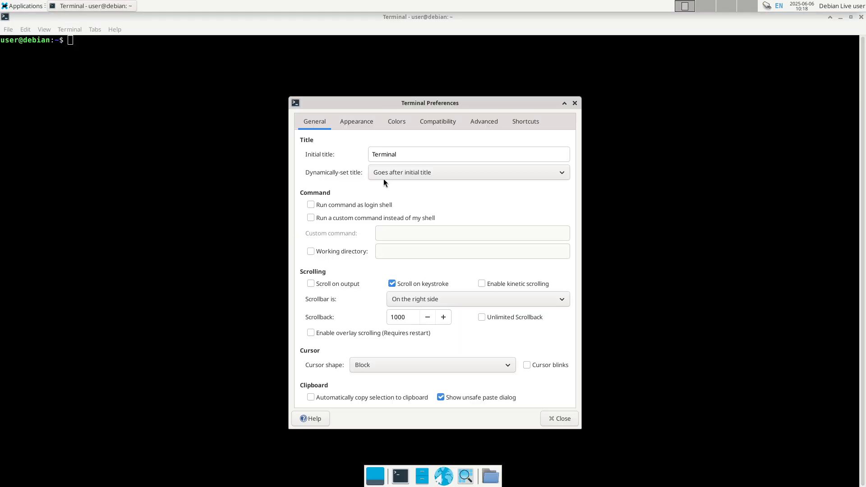
{"action": "left_click", "coordinate": [396, 121]}
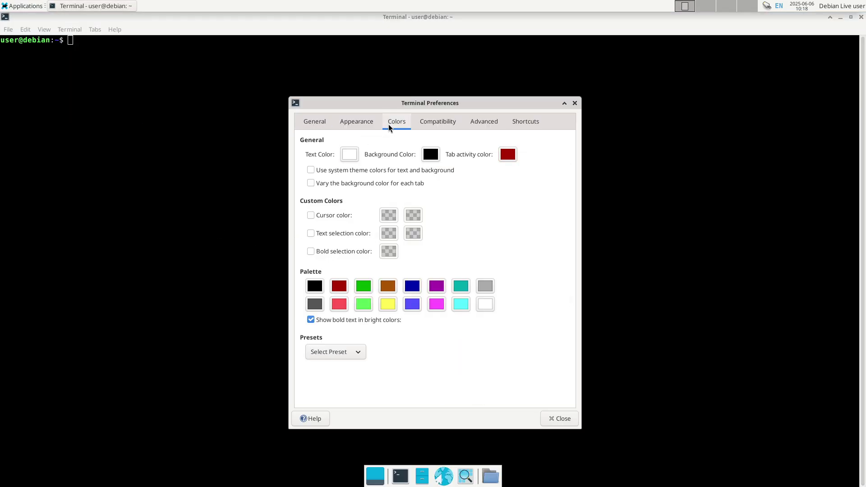
{"action": "left_click", "coordinate": [334, 352]}
{"action": "left_click", "coordinate": [331, 368]}
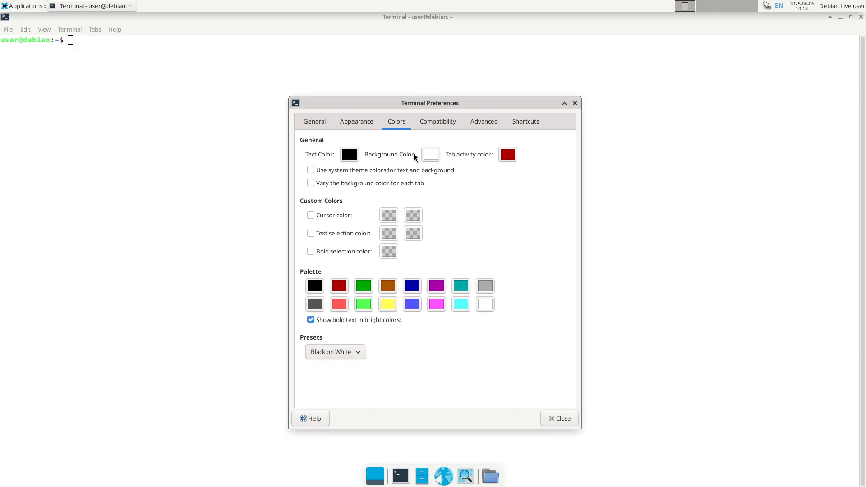
In the Appearance settings, choose a larger terminal font size and confirm it
{"action": "left_click", "coordinate": [315, 121]}
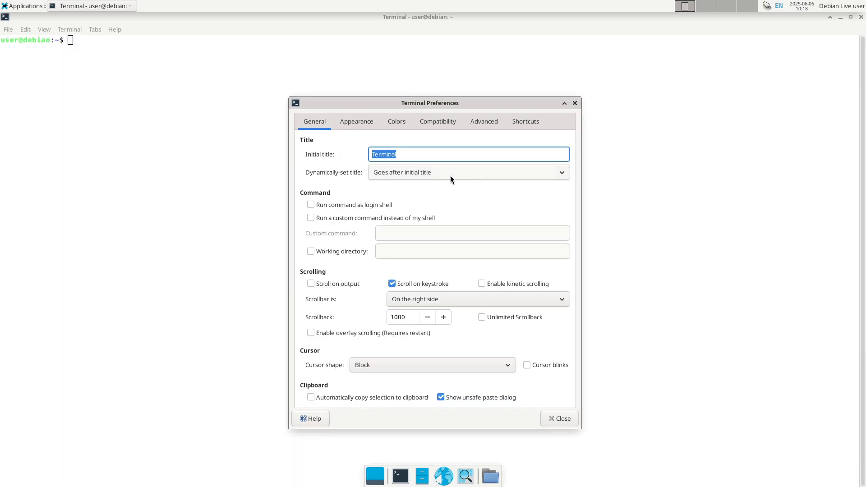
{"action": "left_click", "coordinate": [396, 121]}
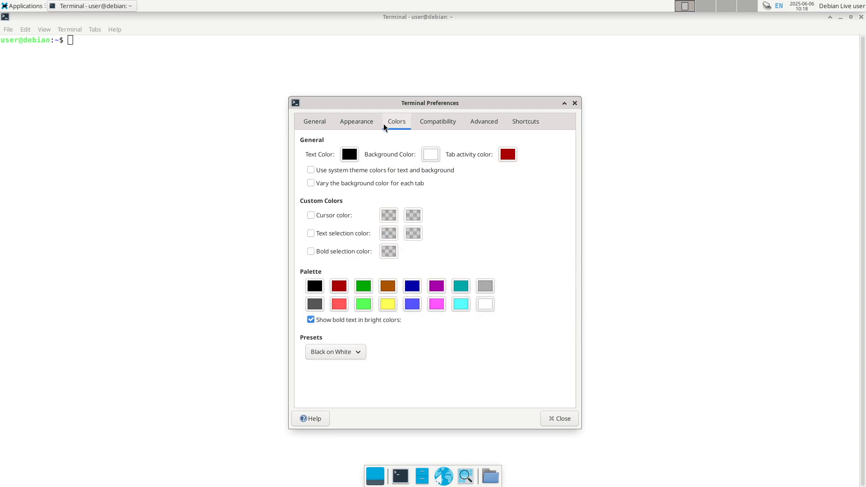
{"action": "left_click", "coordinate": [366, 123]}
{"action": "left_click", "coordinate": [495, 155]}
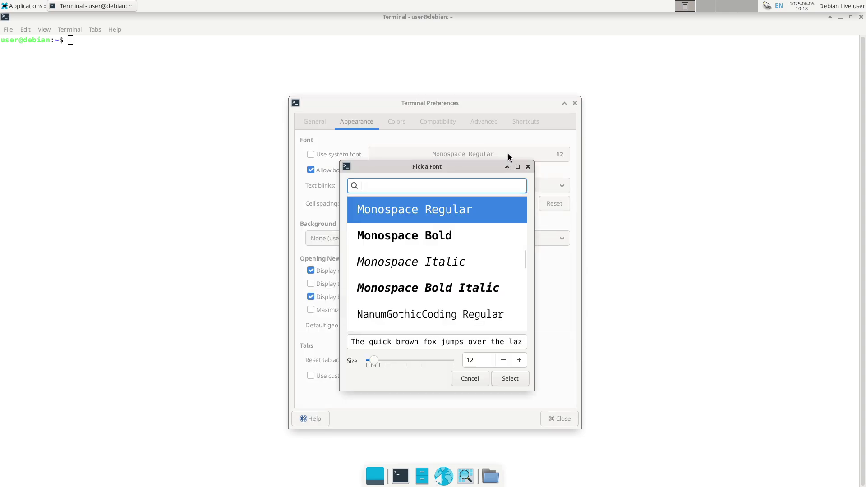
{"action": "left_click", "coordinate": [518, 360]}
{"action": "left_click", "coordinate": [510, 378]}
Run sudo apt install fastfetch and answer y to install it with libyyjson0
{"action": "left_click", "coordinate": [559, 418]}
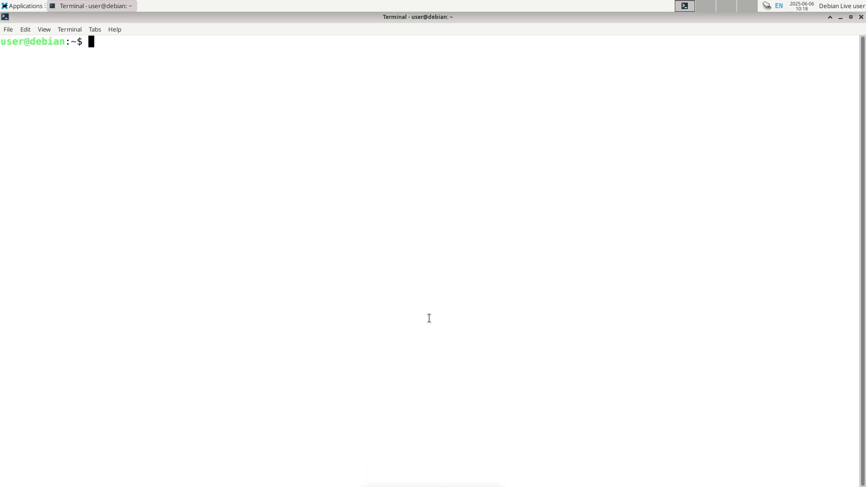
{"action": "type", "text": "sudo a"}
{"action": "type", "text": "pt instal"}
{"action": "type", "text": "l fasteftc"}
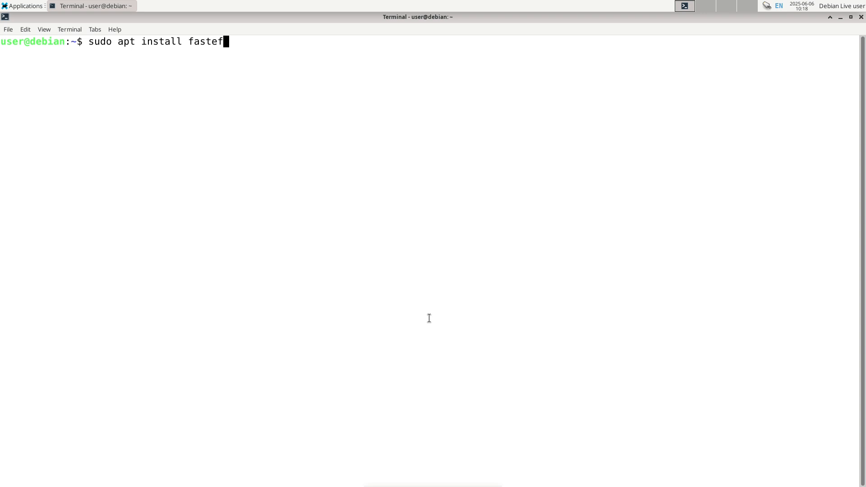
{"action": "key", "text": "BackSpace"}
{"action": "key", "text": "BackSpace"}
{"action": "key", "text": "BackSpace"}
{"action": "key", "text": "BackSpace"}
{"action": "type", "text": "fetc"}
{"action": "type", "text": "h"}
{"action": "key", "text": "Return"}
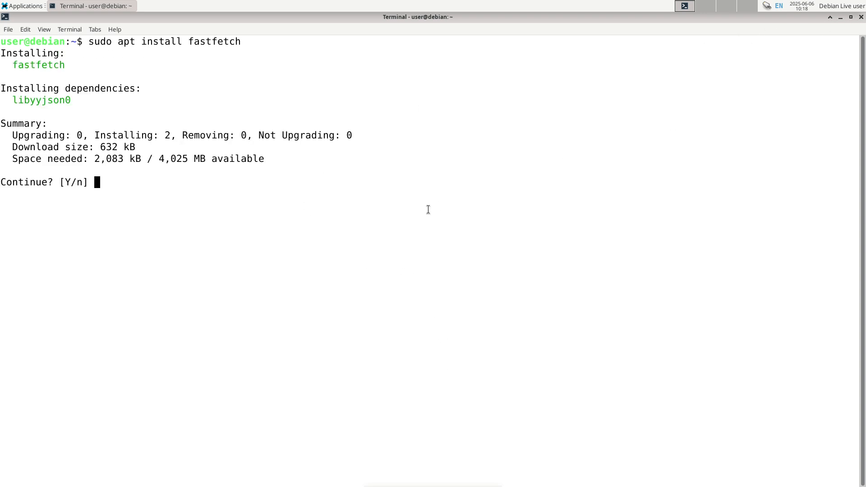
{"action": "type", "text": "y"}
{"action": "key", "text": "Return"}
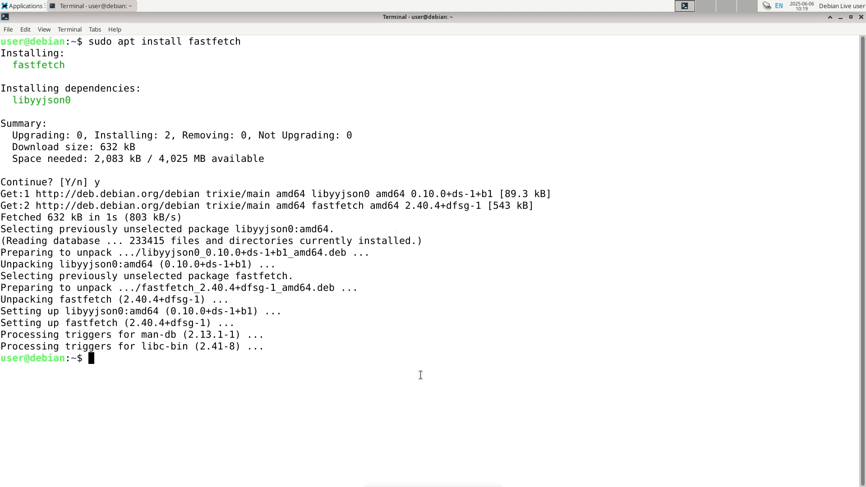
{"action": "type", "text": "fastfetch"}
Run fastfetch, try inxi, then sudo apt install inxi and confirm with y
{"action": "key", "text": "Return"}
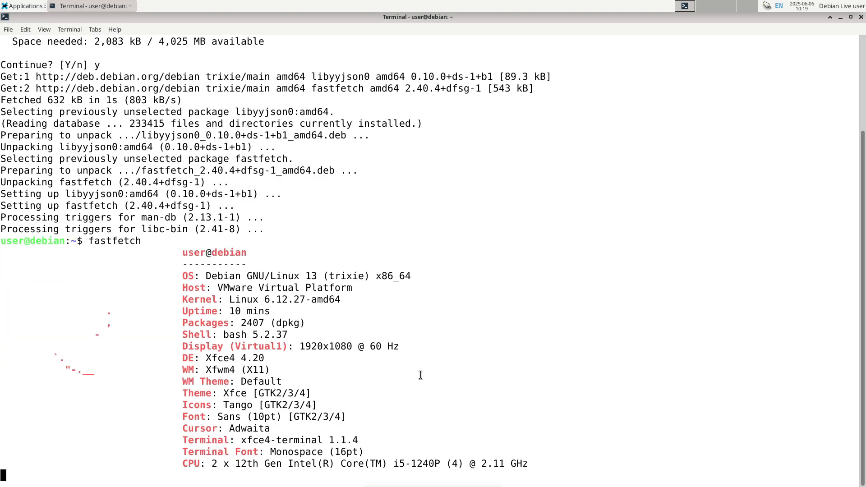
{"action": "type", "text": "inxi"}
{"action": "key", "text": "Return"}
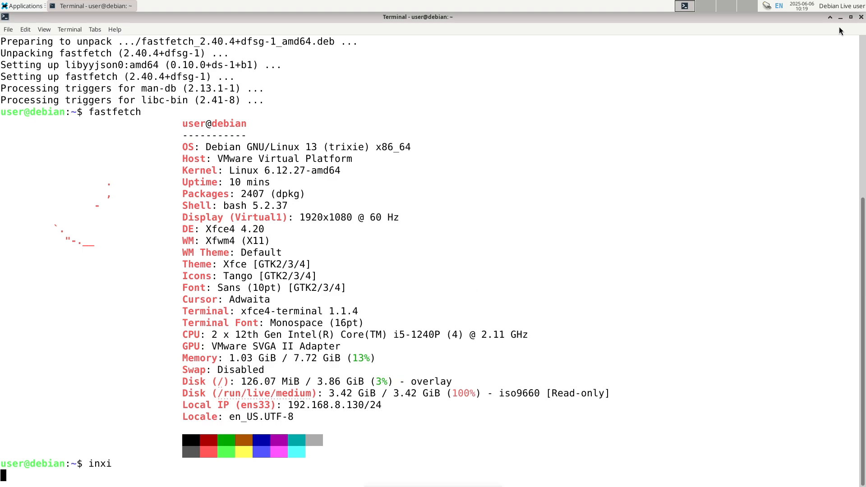
{"action": "type", "text": "sudo apt install "}
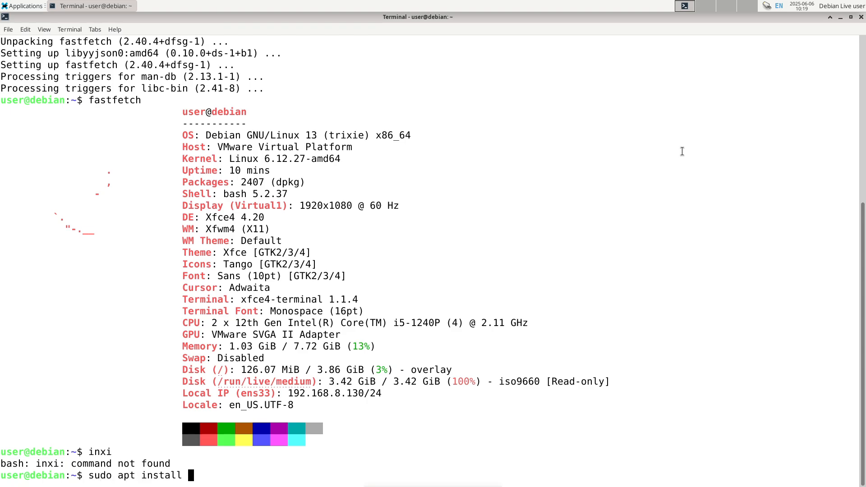
{"action": "type", "text": "inxi"}
{"action": "key", "text": "Return"}
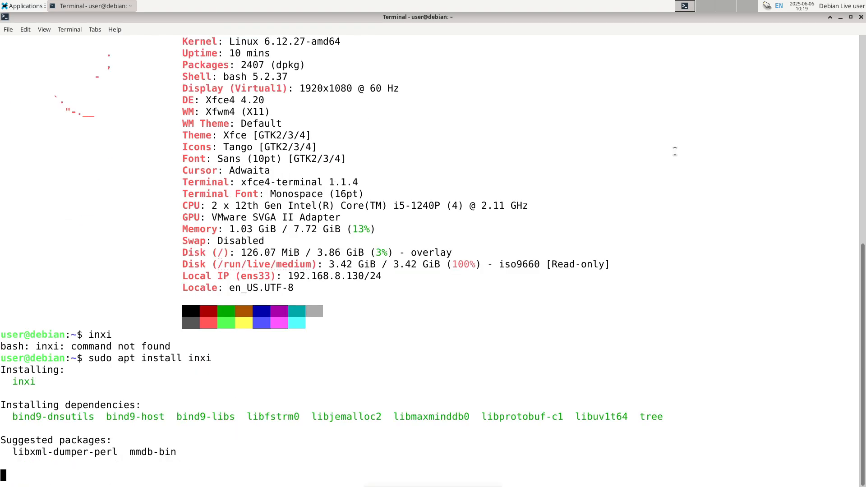
{"action": "type", "text": "y"}
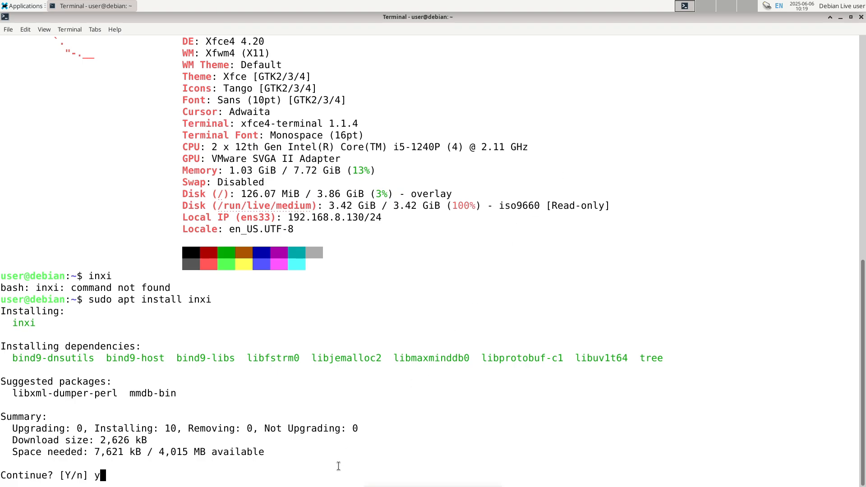
{"action": "key", "text": "Return"}
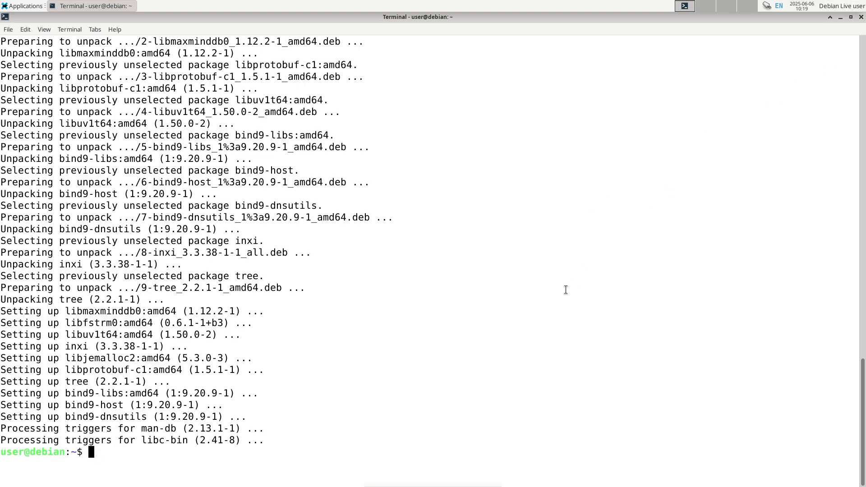
{"action": "type", "text": "inxi"}
Run inxi, inxi -b and inxi -F for short, basic and full hardware reports
{"action": "key", "text": "Return"}
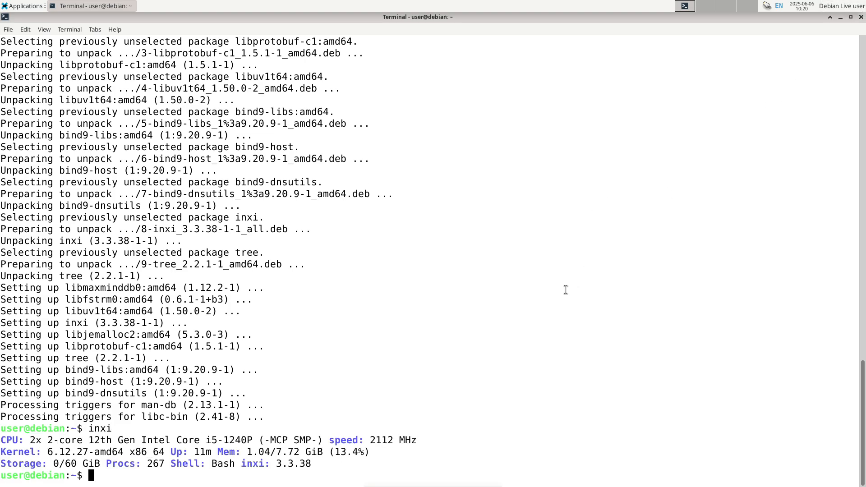
{"action": "type", "text": "inxi -b"}
{"action": "key", "text": "Return"}
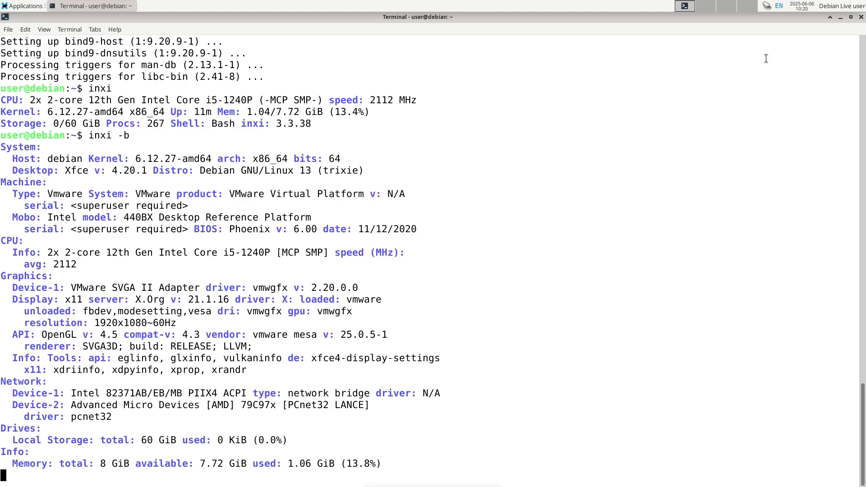
{"action": "type", "text": "inxi -F"}
{"action": "key", "text": "Return"}
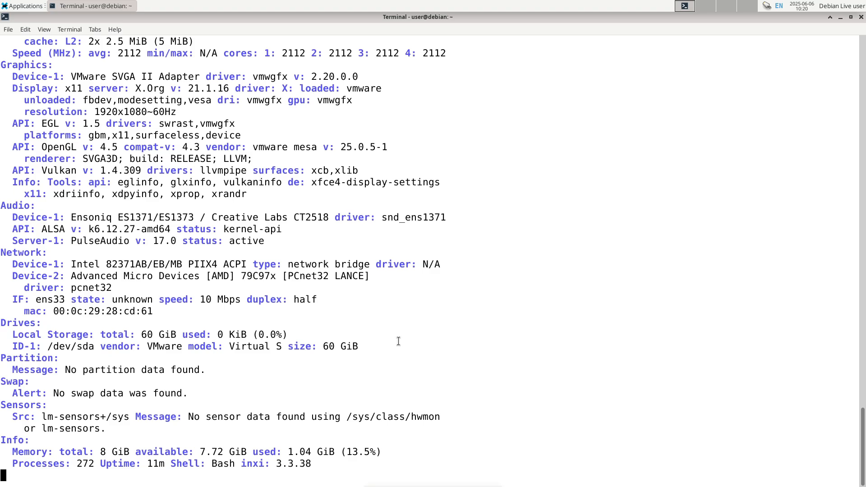
Restore and re-maximize the terminal, then run inxi -G for graphics details
{"action": "left_click", "coordinate": [851, 17]}
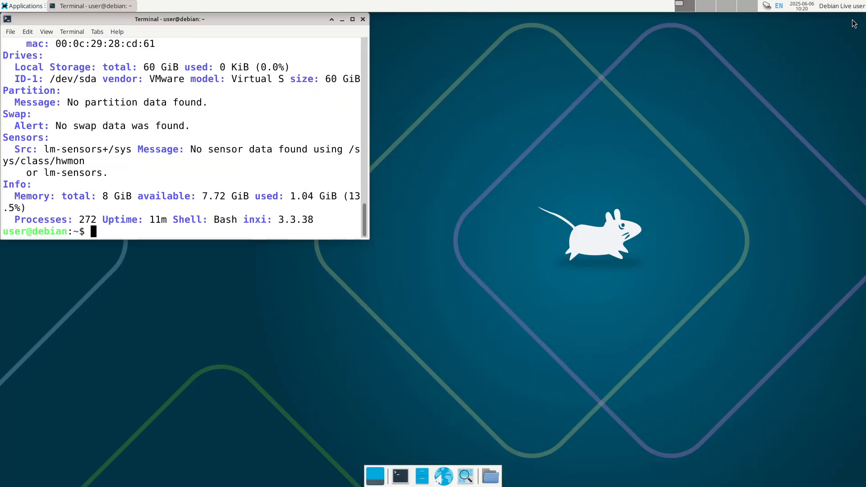
{"action": "left_click", "coordinate": [352, 22]}
{"action": "type", "text": "inxi -G"}
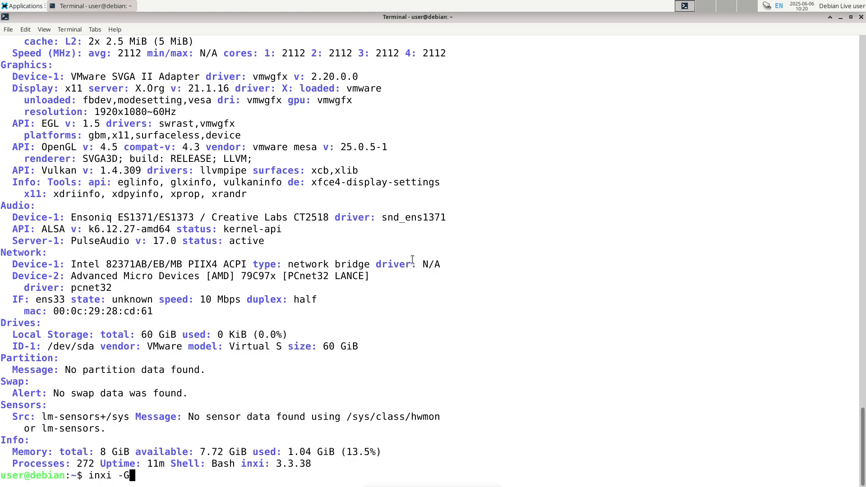
{"action": "key", "text": "Return"}
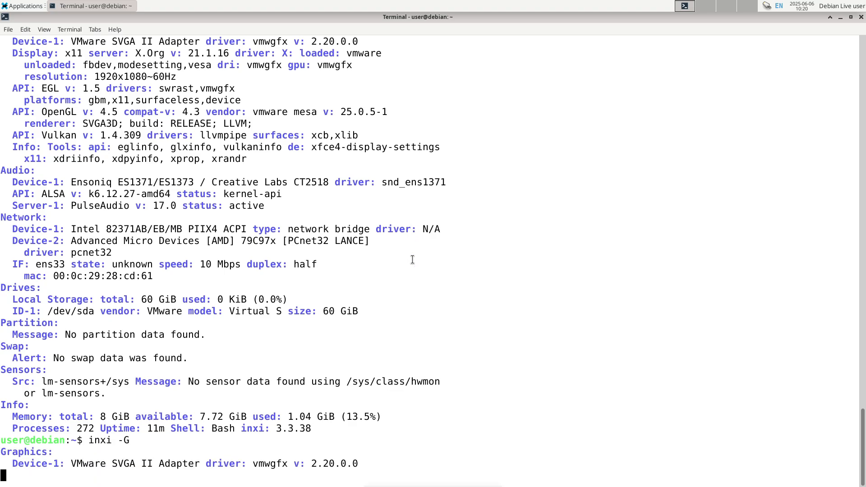
View the xfce4-panel About dialog and the Properties of two panel separator items
{"action": "right_click", "coordinate": [519, 5]}
{"action": "left_click", "coordinate": [608, 111]}
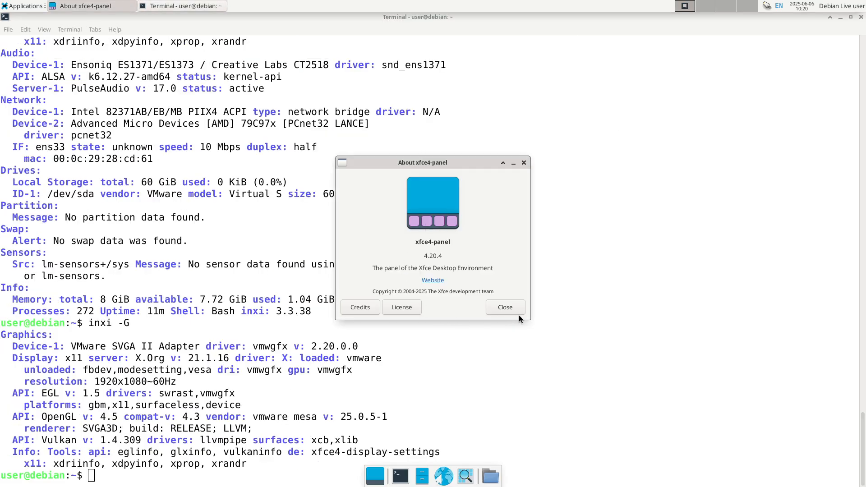
{"action": "left_click", "coordinate": [504, 306]}
{"action": "right_click", "coordinate": [465, 12]}
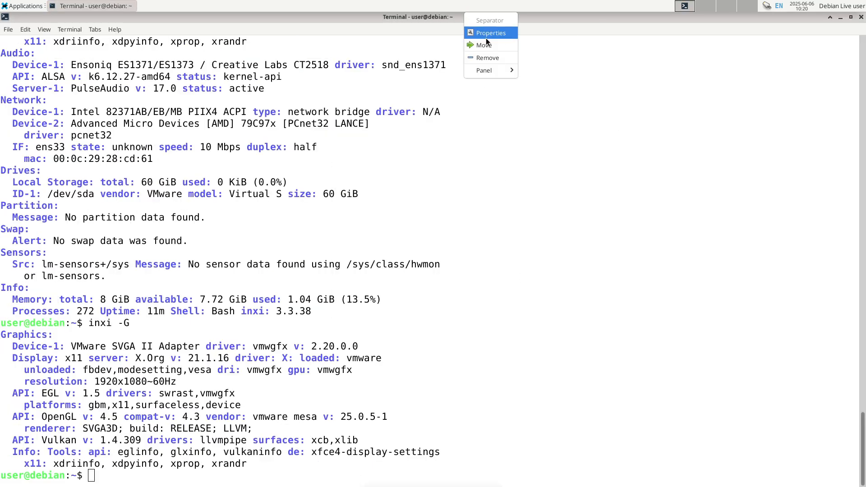
{"action": "left_click", "coordinate": [486, 34]}
{"action": "left_click", "coordinate": [464, 279]}
{"action": "right_click", "coordinate": [425, 16]}
{"action": "left_click", "coordinate": [448, 33]}
Back in the terminal, run cat /etc/issue (Debian 13) and python3 --version (3.13.3)
{"action": "left_click", "coordinate": [455, 280]}
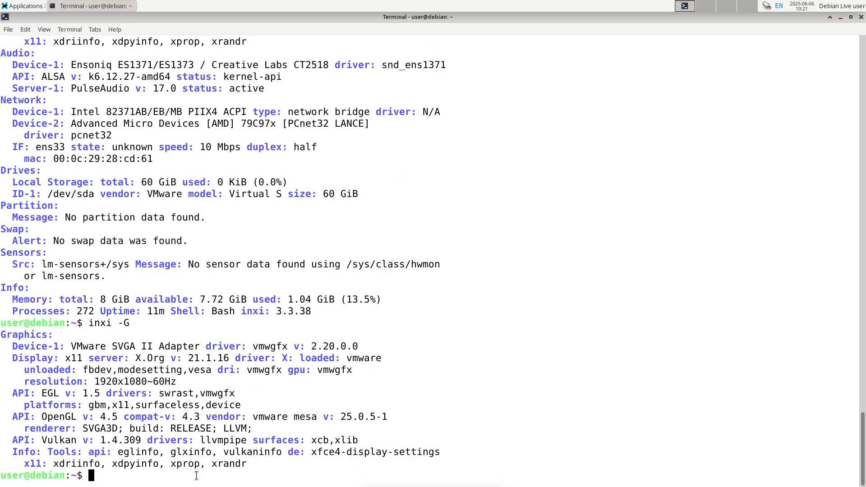
{"action": "type", "text": "cat /etc/"}
{"action": "type", "text": "issue"}
{"action": "key", "text": "Return"}
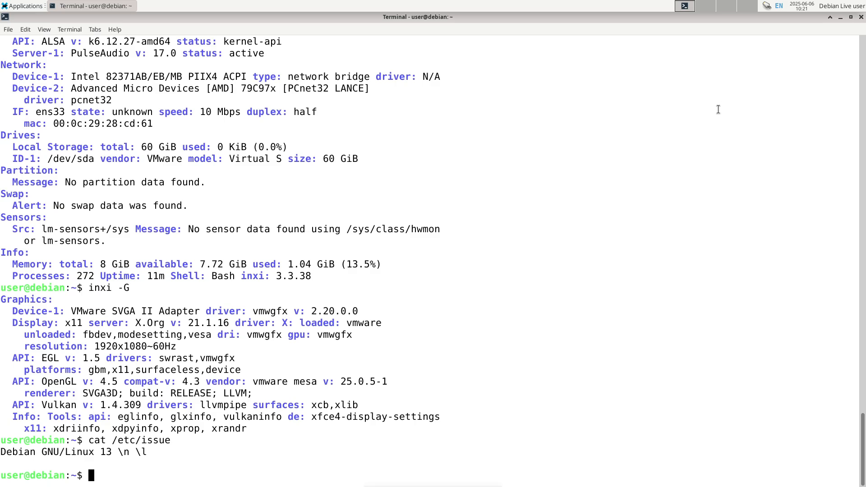
{"action": "type", "text": "python3 --version"}
{"action": "key", "text": "Return"}
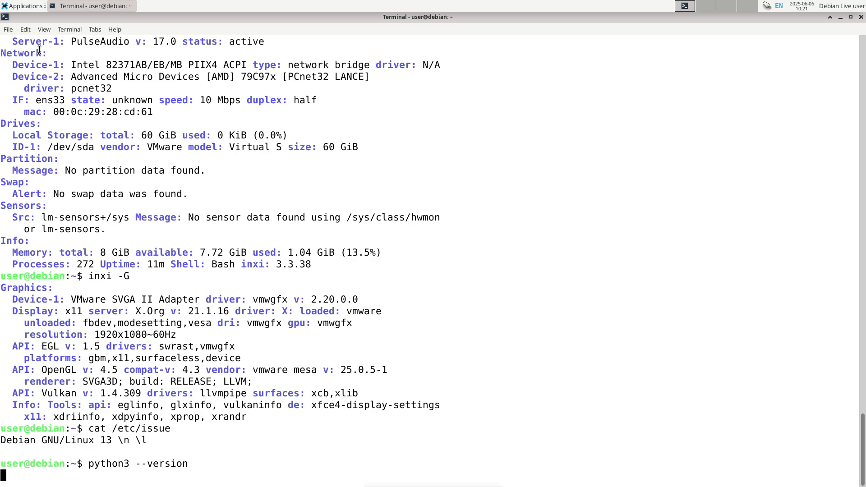
View the terminal's Help > About dialog, then close the terminal window
{"action": "left_click", "coordinate": [125, 29]}
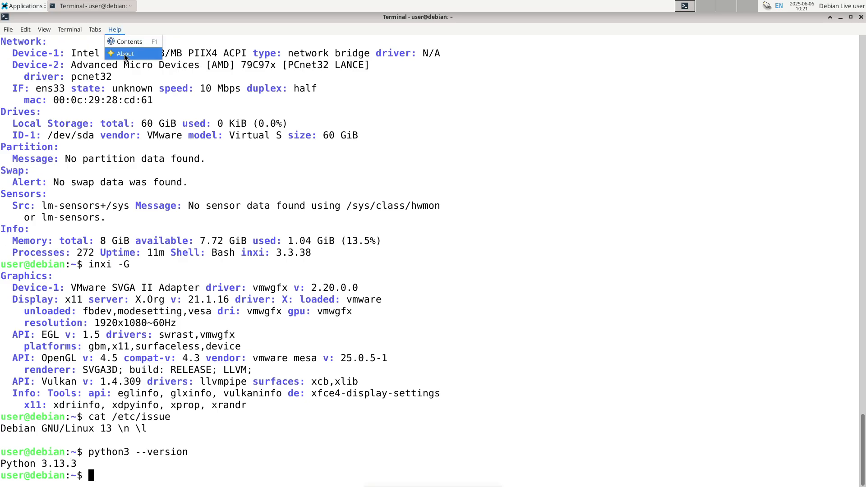
{"action": "left_click", "coordinate": [132, 59]}
{"action": "left_click", "coordinate": [511, 336]}
{"action": "left_click", "coordinate": [860, 17]}
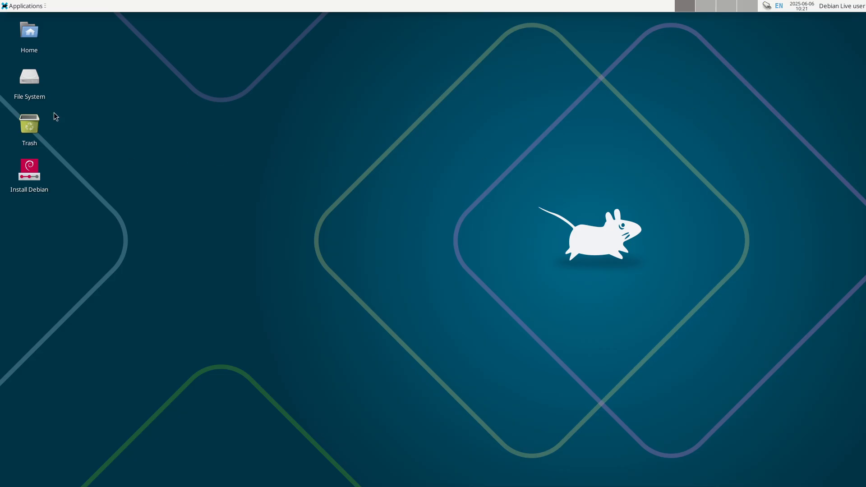
Check the Install Debian icon's context menu, then go to the Applications menu
{"action": "right_click", "coordinate": [29, 176]}
{"action": "key", "text": "Escape"}
{"action": "left_click", "coordinate": [24, 5]}
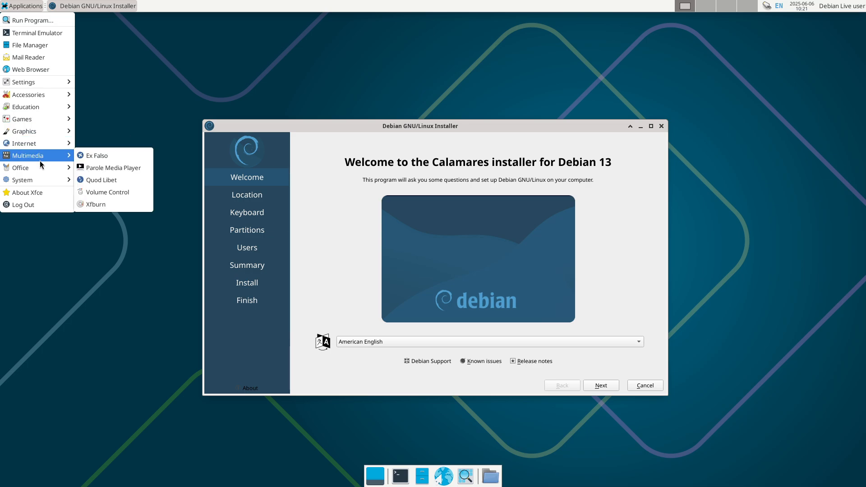
{"action": "mouse_move", "coordinate": [27, 179]}
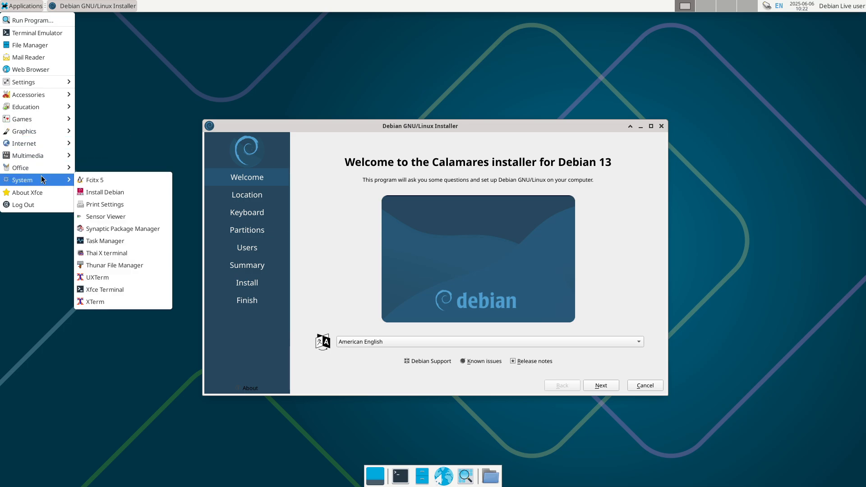
Launch the Calamares installer, view its About dialog, and continue to Location
{"action": "left_click", "coordinate": [223, 146]}
{"action": "left_click", "coordinate": [238, 391]}
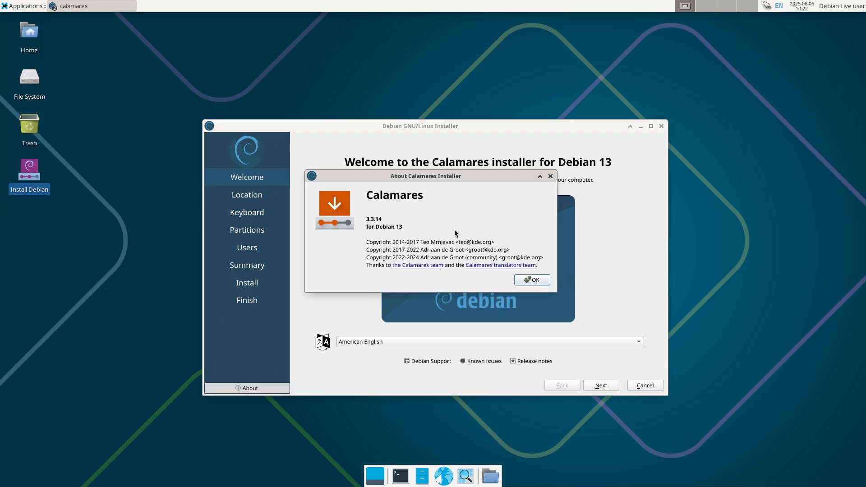
{"action": "left_click", "coordinate": [534, 280]}
{"action": "left_click", "coordinate": [601, 385]}
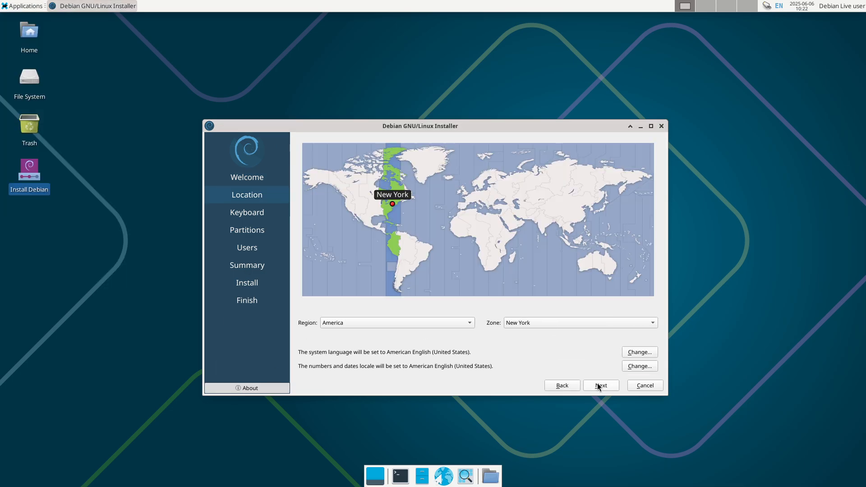
Set the timezone to Asia/Kolkata on the map, stepping forward and back once
{"action": "left_click", "coordinate": [543, 229]}
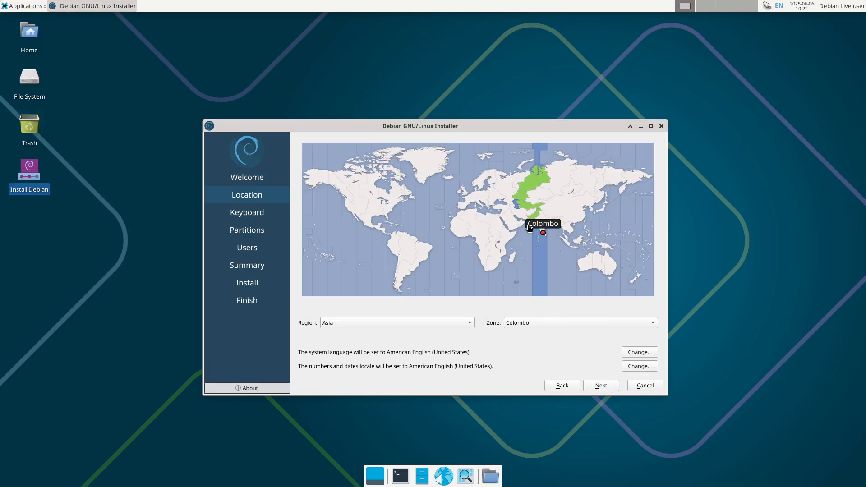
{"action": "left_click", "coordinate": [542, 229]}
{"action": "left_click", "coordinate": [542, 232]}
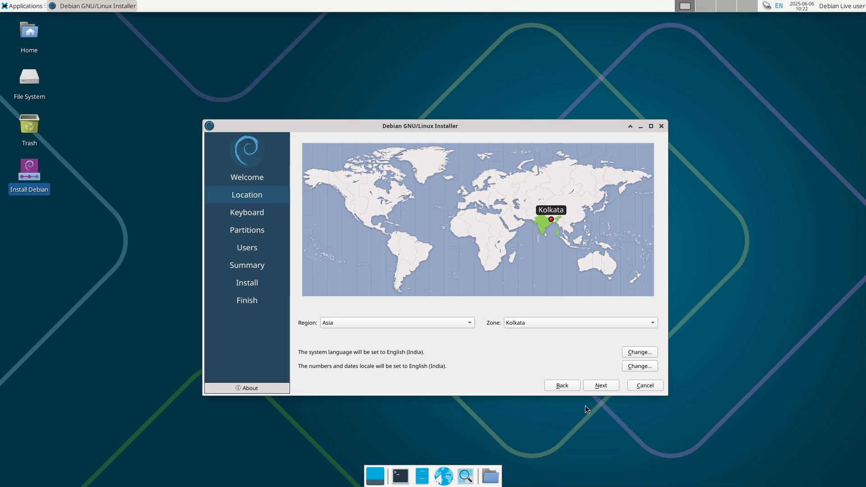
{"action": "left_click", "coordinate": [601, 385]}
{"action": "left_click", "coordinate": [562, 385]}
Set the locale to en_IN, continue to Keyboard, and glance at the keyboard model list
{"action": "left_click", "coordinate": [640, 352]}
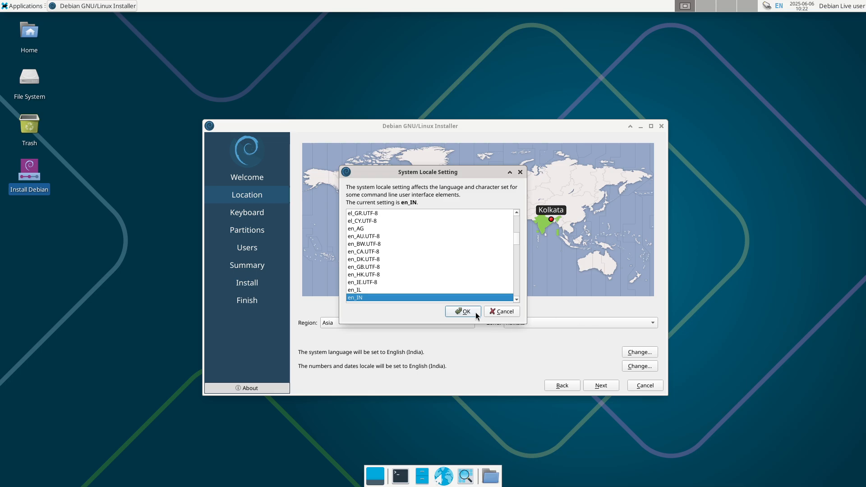
{"action": "left_click", "coordinate": [492, 313]}
{"action": "left_click", "coordinate": [634, 366]}
{"action": "left_click", "coordinate": [502, 312]}
{"action": "left_click", "coordinate": [600, 385]}
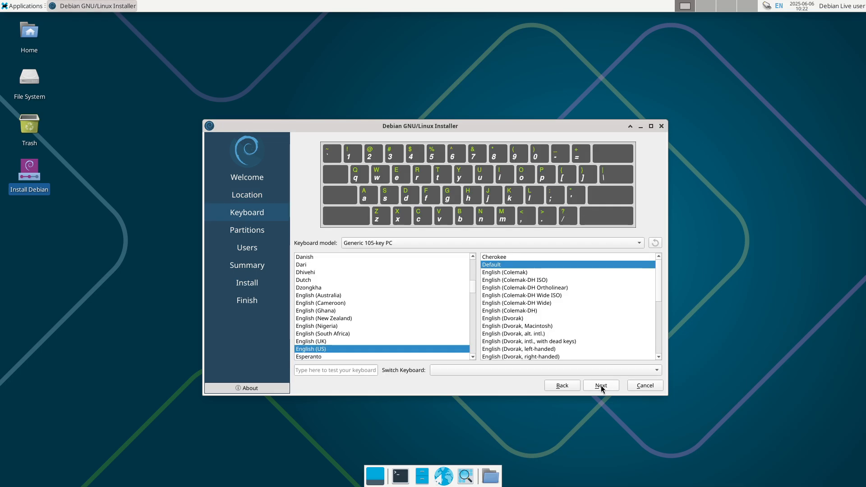
{"action": "left_click", "coordinate": [551, 242]}
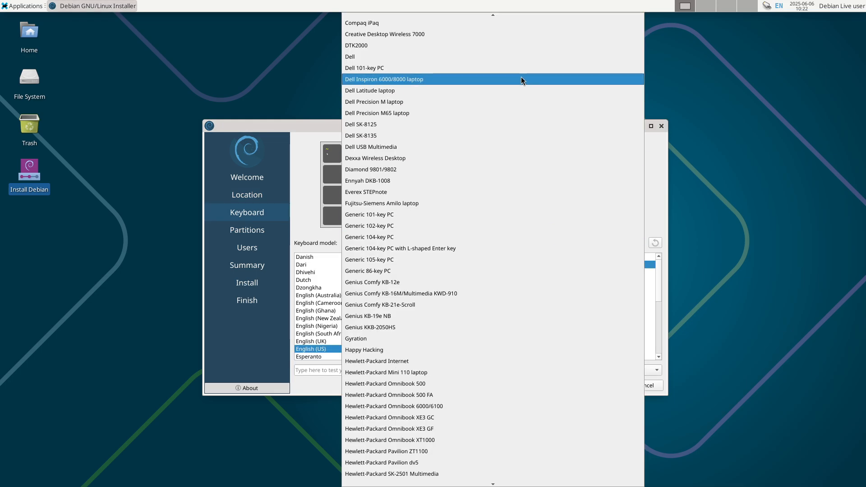
{"action": "left_click", "coordinate": [522, 79]}
On Partitions, choose Erase disk, try manual and encryption options, and check bootloader choices
{"action": "left_click", "coordinate": [601, 385]}
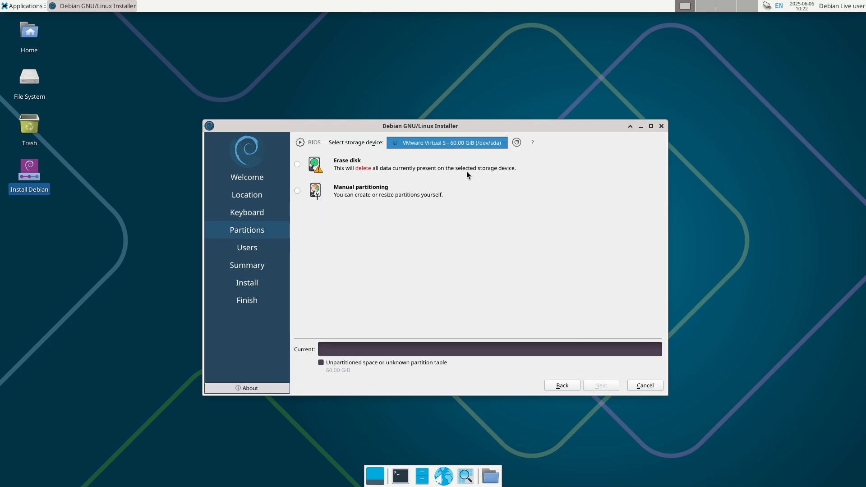
{"action": "left_click", "coordinate": [297, 165]}
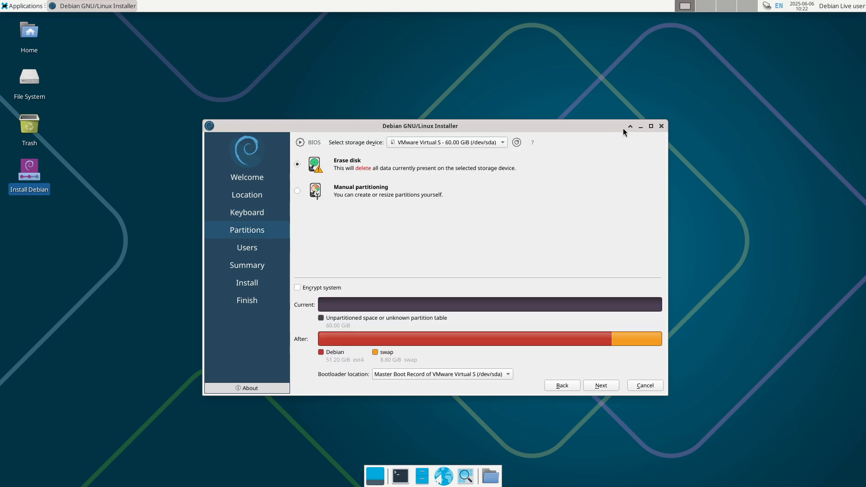
{"action": "left_click", "coordinate": [651, 126]}
{"action": "left_click", "coordinate": [93, 82]}
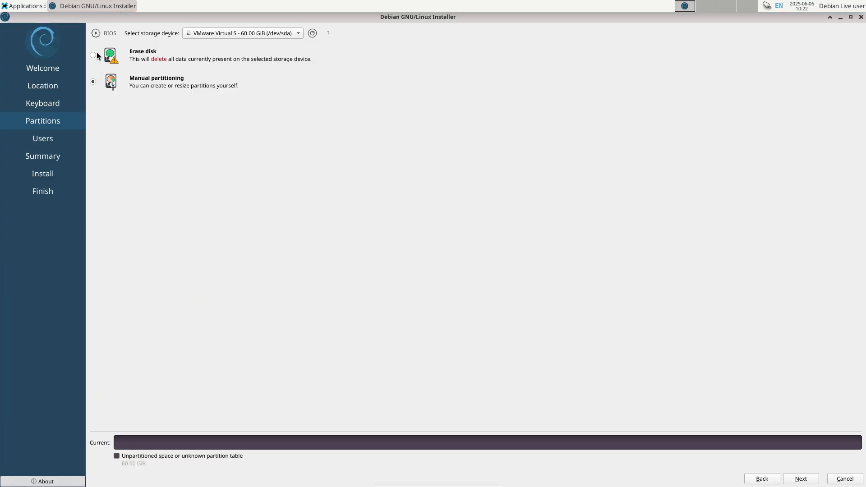
{"action": "left_click", "coordinate": [93, 55]}
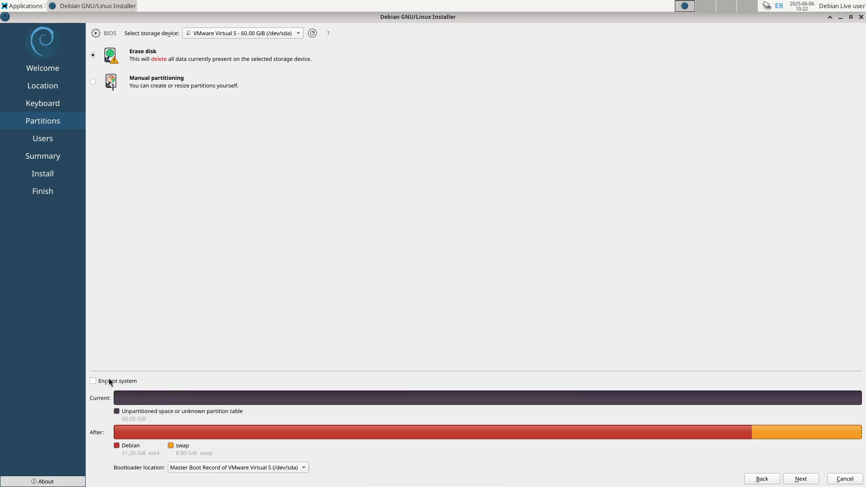
{"action": "left_click", "coordinate": [109, 382]}
{"action": "left_click", "coordinate": [92, 381]}
{"action": "left_click", "coordinate": [237, 467]}
{"action": "key", "text": "Escape"}
On the Users page, enter the name asklinux and trim the computer name's suffix
{"action": "left_click", "coordinate": [800, 478]}
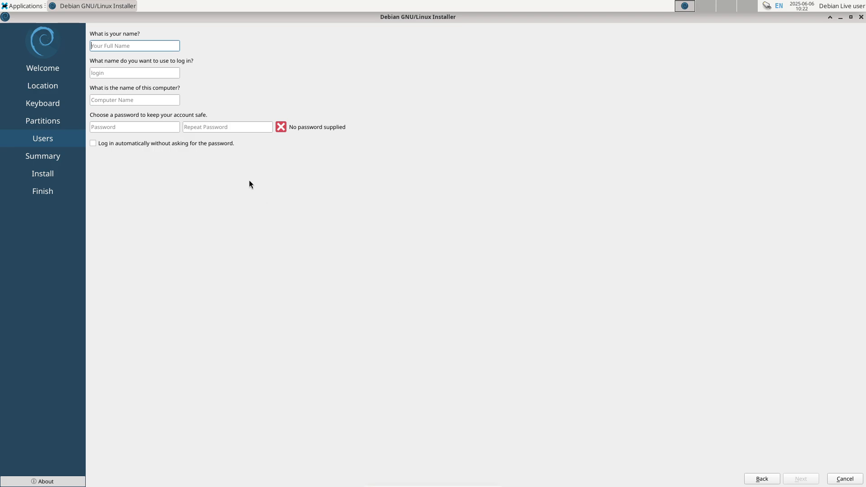
{"action": "type", "text": "askl"}
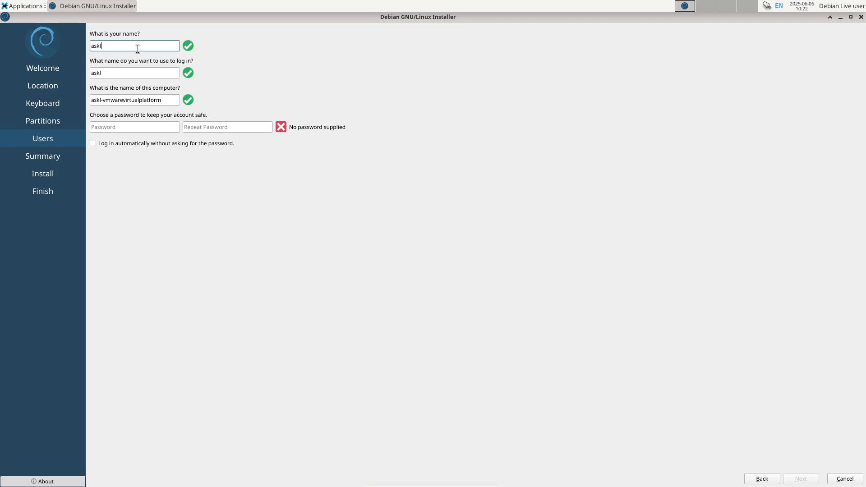
{"action": "type", "text": "inu"}
{"action": "key", "text": "BackSpace"}
{"action": "key", "text": "BackSpace"}
{"action": "key", "text": "BackSpace"}
{"action": "type", "text": "sklinux"}
{"action": "left_click_drag", "start_coordinate": [115, 101], "coordinate": [178, 100]}
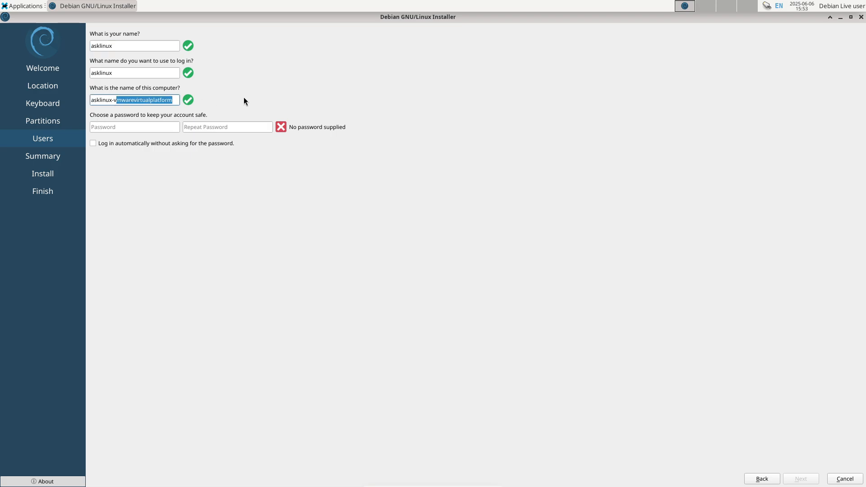
{"action": "key", "text": "BackSpace"}
Enter and repeat the password, toggle automatic login on and off, then cancel the installation
{"action": "left_click", "coordinate": [167, 126]}
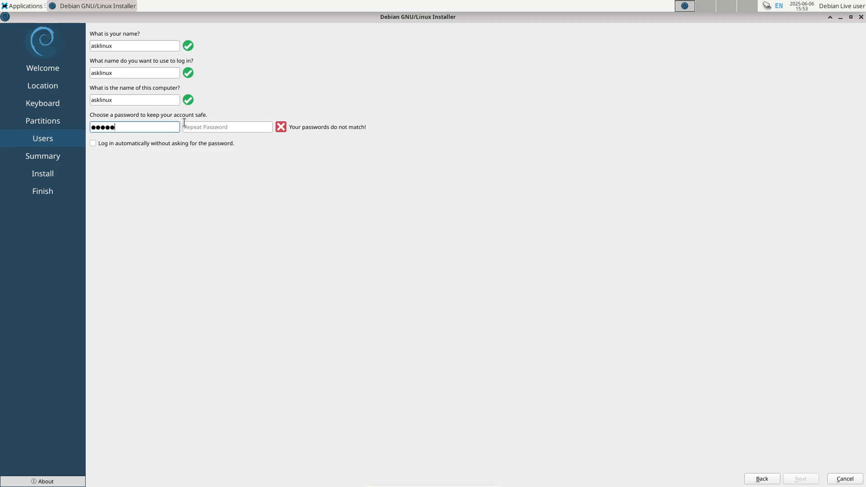
{"action": "left_click", "coordinate": [195, 127]}
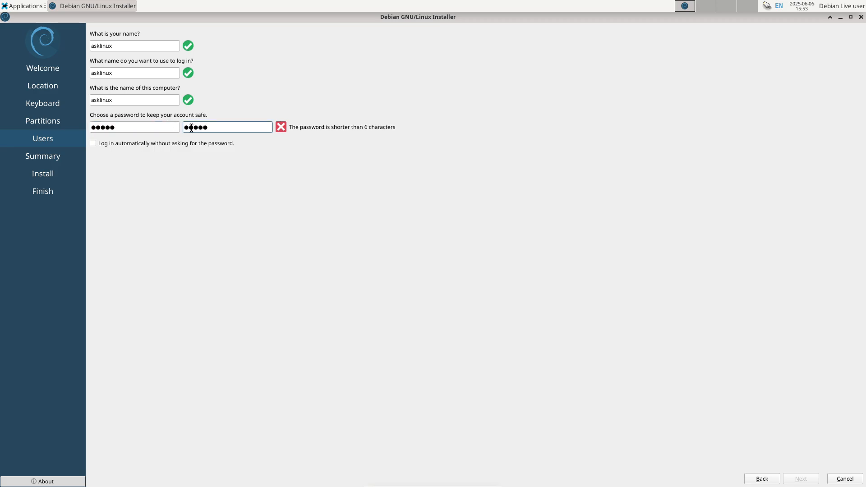
{"action": "left_click", "coordinate": [190, 142]}
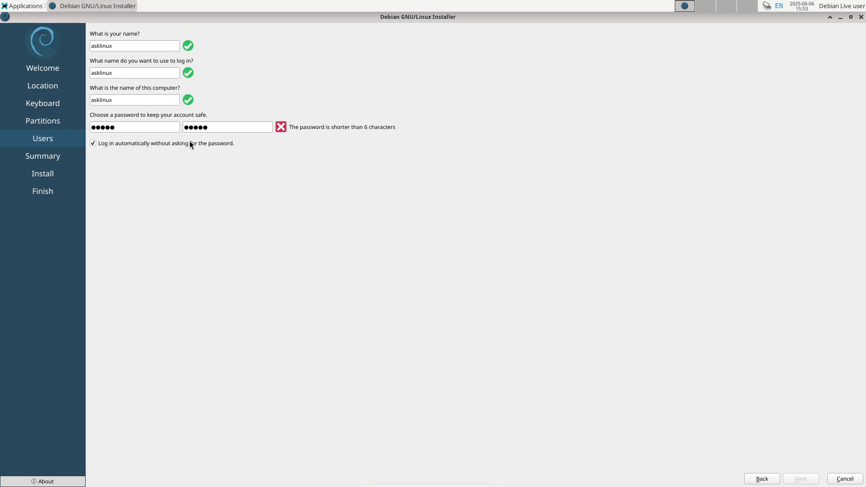
{"action": "left_click", "coordinate": [157, 126]}
{"action": "type", "text": "n"}
{"action": "left_click", "coordinate": [228, 126]}
{"action": "type", "text": "n"}
{"action": "left_click", "coordinate": [165, 144]}
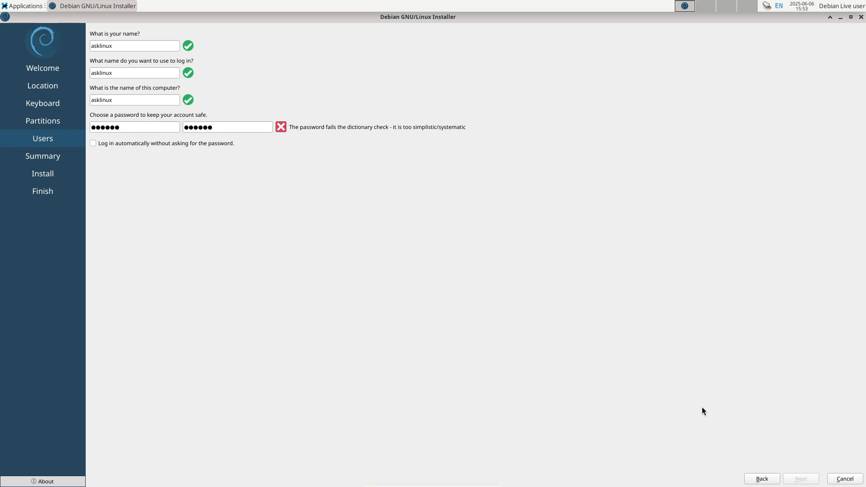
{"action": "left_click", "coordinate": [833, 479]}
Quit the installer and set the desktop wallpaper to the dark Debian 13 blue-waves design
{"action": "left_click", "coordinate": [392, 232]}
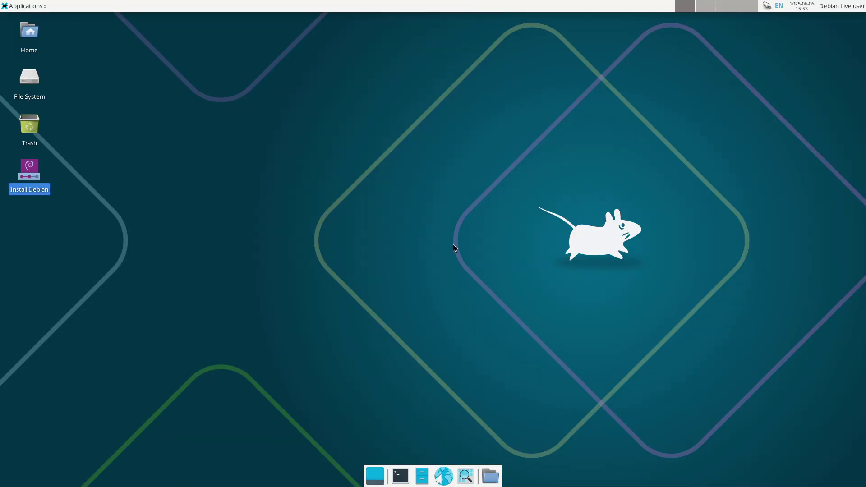
{"action": "right_click", "coordinate": [83, 167]}
{"action": "left_click", "coordinate": [122, 274]}
{"action": "double_click", "coordinate": [533, 117]}
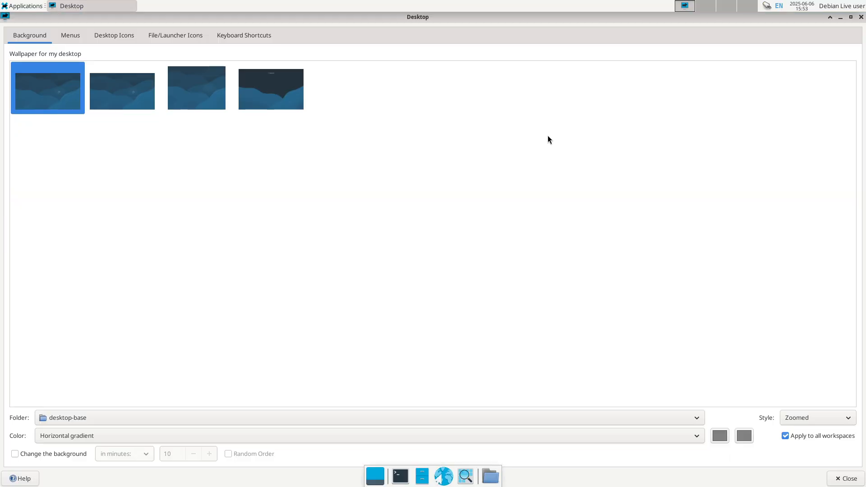
{"action": "left_click", "coordinate": [271, 89]}
{"action": "left_click", "coordinate": [845, 479]}
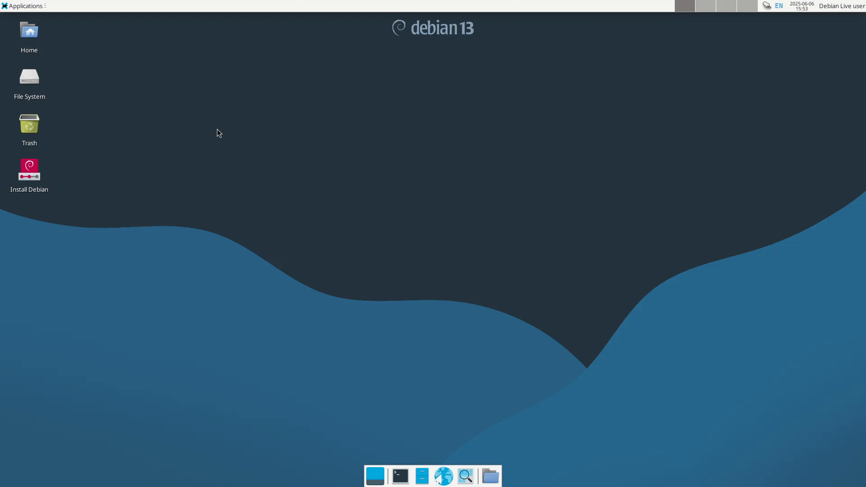
Review the Desktop settings Menus, Icons, File/Launcher Icons and Keyboard Shortcuts options, then close them
{"action": "right_click", "coordinate": [209, 126]}
{"action": "left_click", "coordinate": [246, 233]}
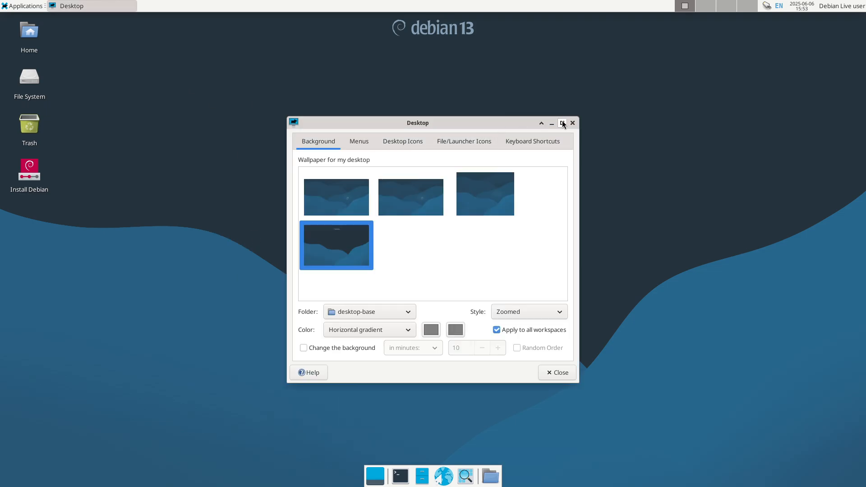
{"action": "double_click", "coordinate": [514, 118]}
{"action": "left_click", "coordinate": [71, 34]}
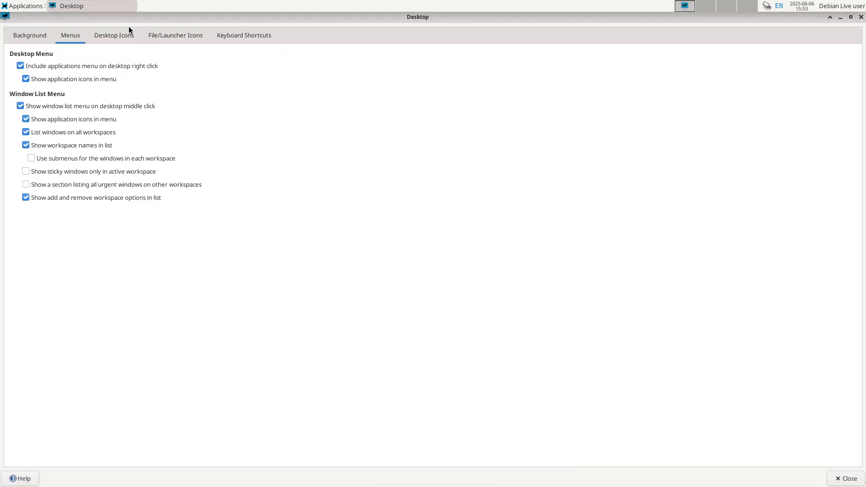
{"action": "left_click", "coordinate": [114, 35]}
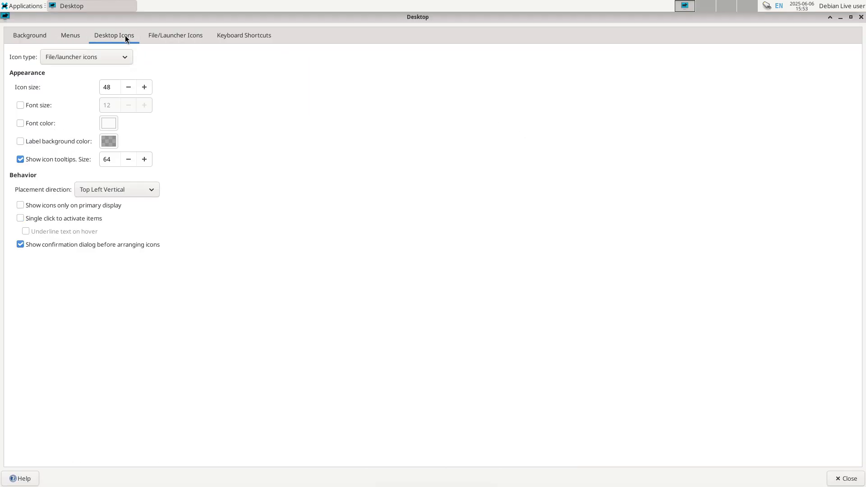
{"action": "left_click", "coordinate": [175, 34]}
{"action": "left_click", "coordinate": [248, 37]}
{"action": "left_click_drag", "start_coordinate": [855, 118], "coordinate": [858, 345]}
{"action": "scroll", "coordinate": [480, 470], "scroll_direction": "down", "scroll_amount": 3}
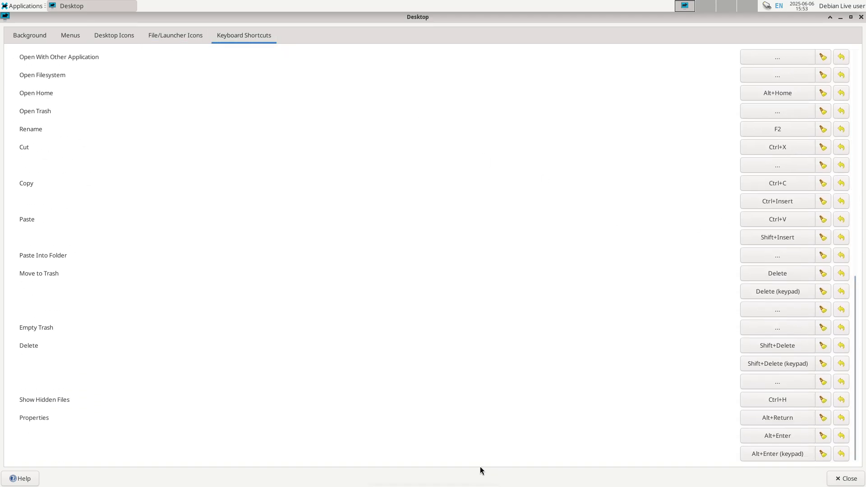
{"action": "left_click", "coordinate": [838, 477]}
Review the Panel Preferences Appearance and Items options and close the dialog
{"action": "right_click", "coordinate": [315, 7]}
{"action": "mouse_move", "coordinate": [338, 70]}
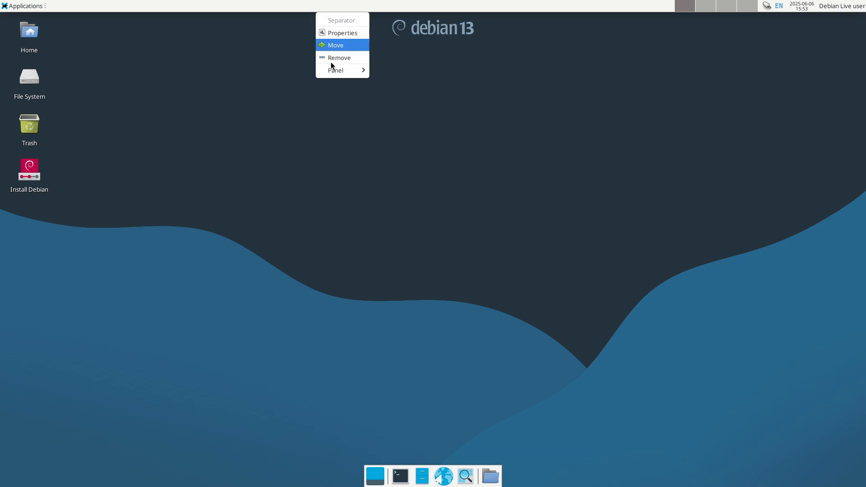
{"action": "left_click", "coordinate": [409, 82]}
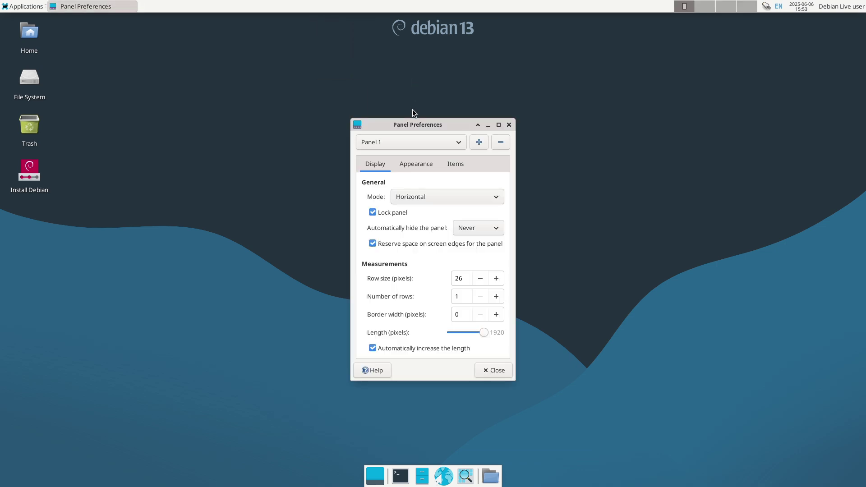
{"action": "left_click", "coordinate": [416, 163]}
{"action": "left_click", "coordinate": [454, 164]}
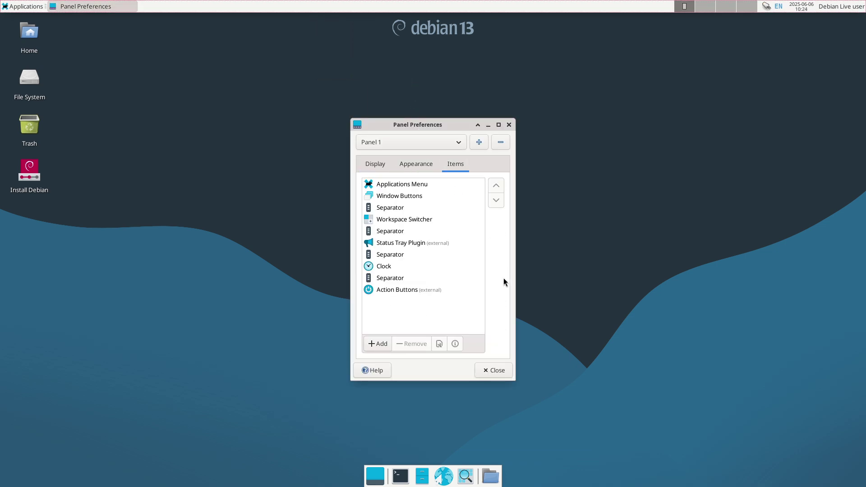
{"action": "left_click", "coordinate": [493, 369]}
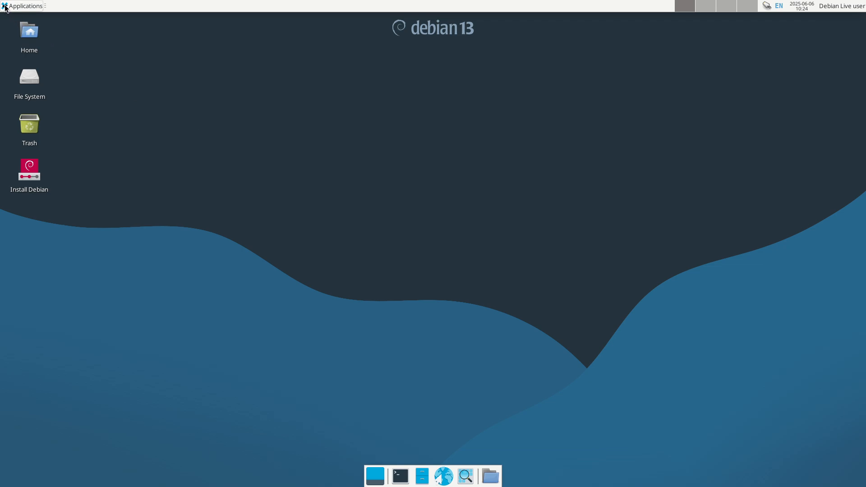
Check the Applications menu properties, then launch Thunar file manager maximized on the home folder
{"action": "right_click", "coordinate": [4, 6]}
{"action": "left_click", "coordinate": [27, 33]}
{"action": "left_click", "coordinate": [482, 345]}
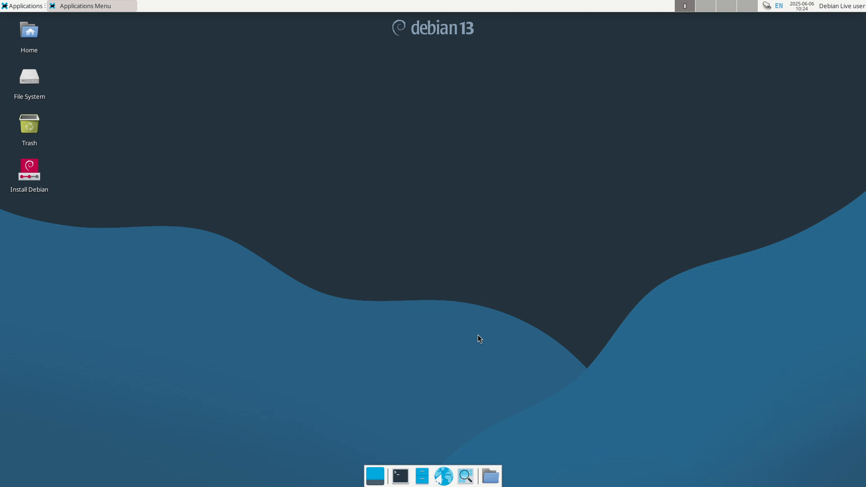
{"action": "left_click", "coordinate": [24, 5]}
{"action": "left_click", "coordinate": [30, 45]}
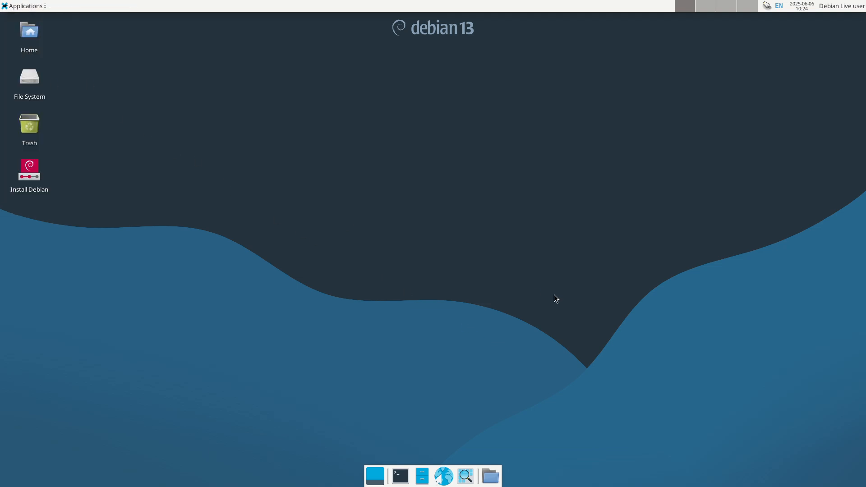
{"action": "left_click", "coordinate": [548, 139]}
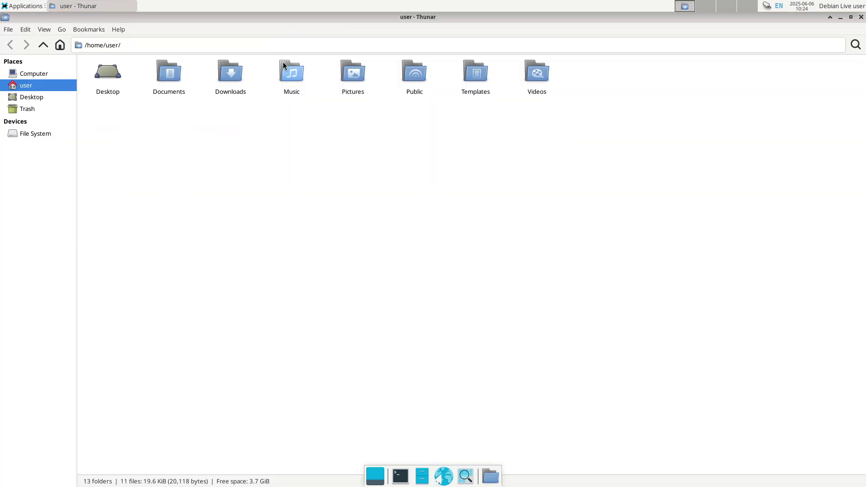
View Thunar's version information in Help > About and dismiss it
{"action": "left_click", "coordinate": [119, 29]}
{"action": "left_click", "coordinate": [132, 53]}
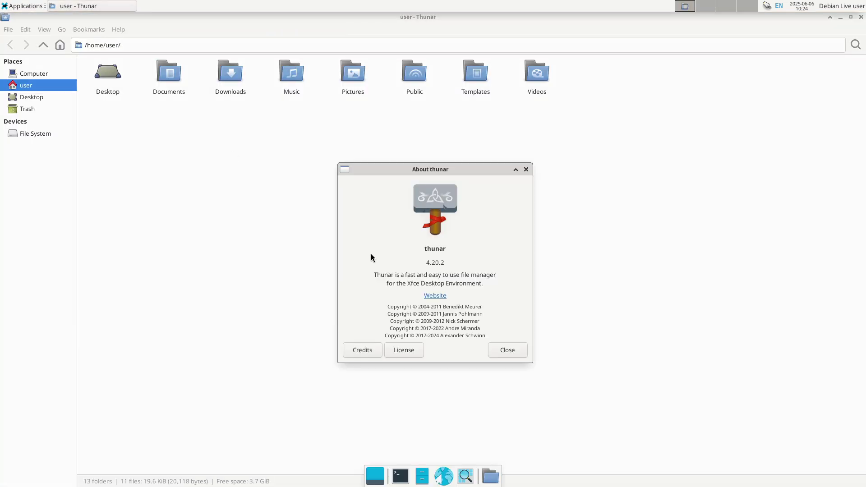
{"action": "left_click", "coordinate": [514, 350]}
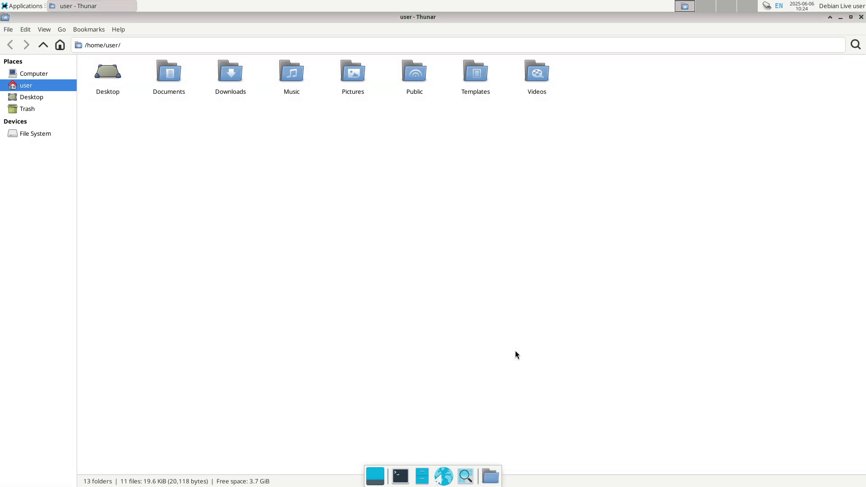
Review Thunar Preferences Side Pane, Behaviour, Advanced and Shortcuts settings, then close them
{"action": "left_click", "coordinate": [25, 29]}
{"action": "left_click", "coordinate": [63, 211]}
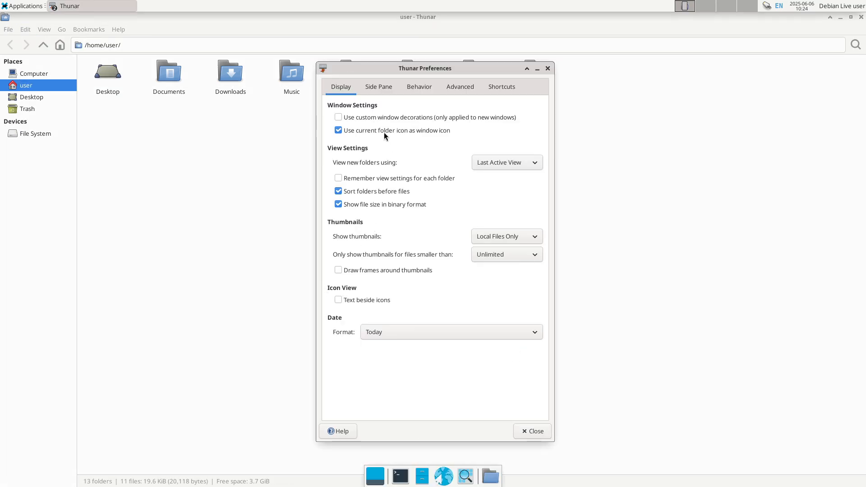
{"action": "left_click", "coordinate": [378, 86]}
{"action": "left_click", "coordinate": [419, 86]}
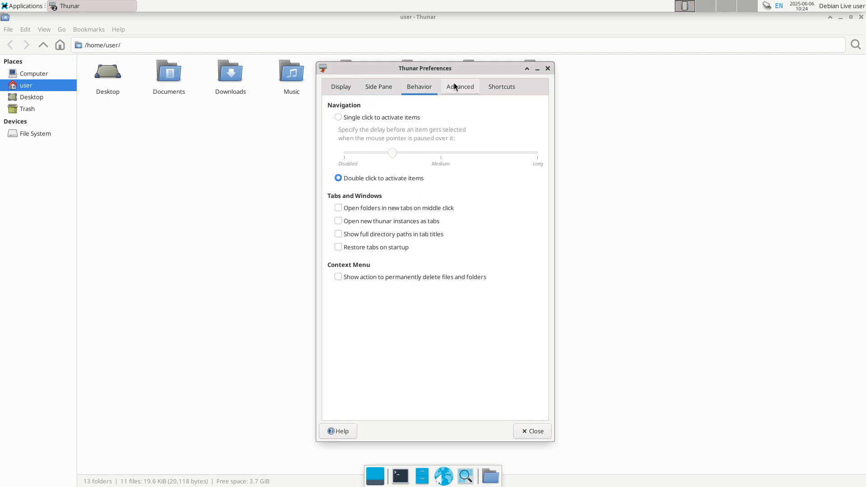
{"action": "left_click", "coordinate": [460, 86]}
{"action": "left_click", "coordinate": [501, 86]}
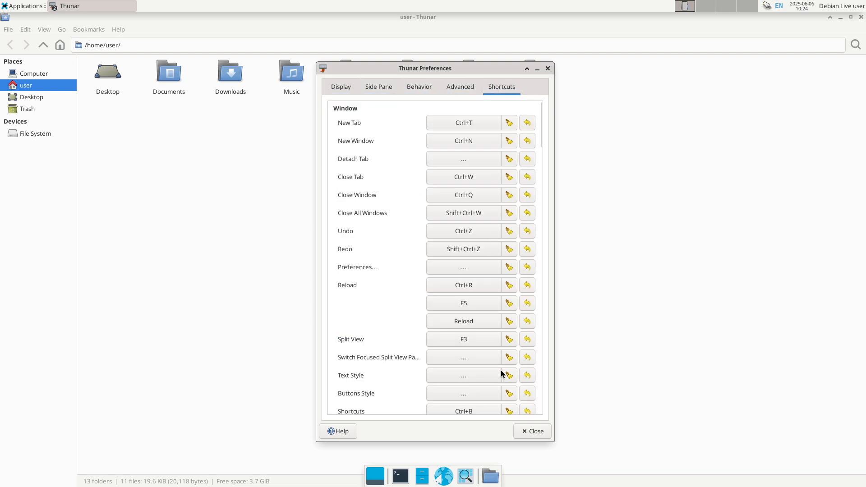
{"action": "left_click", "coordinate": [531, 430]}
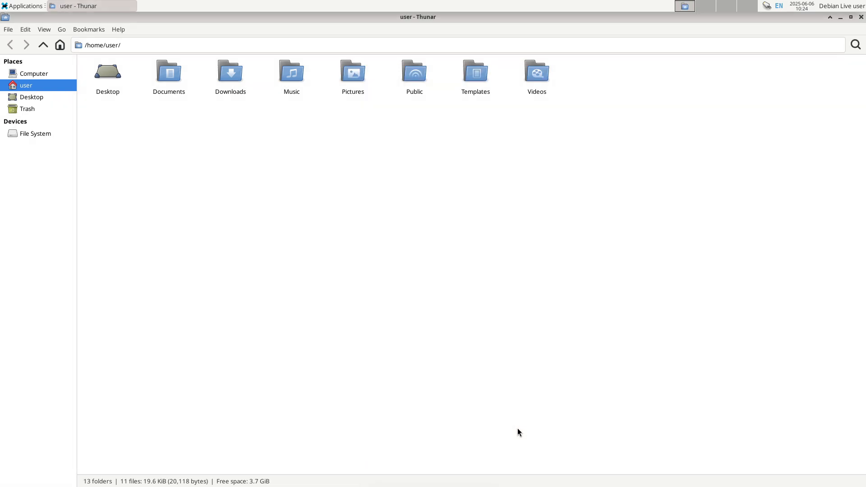
Close Thunar and bring up the Applications menu list
{"action": "left_click", "coordinate": [860, 17]}
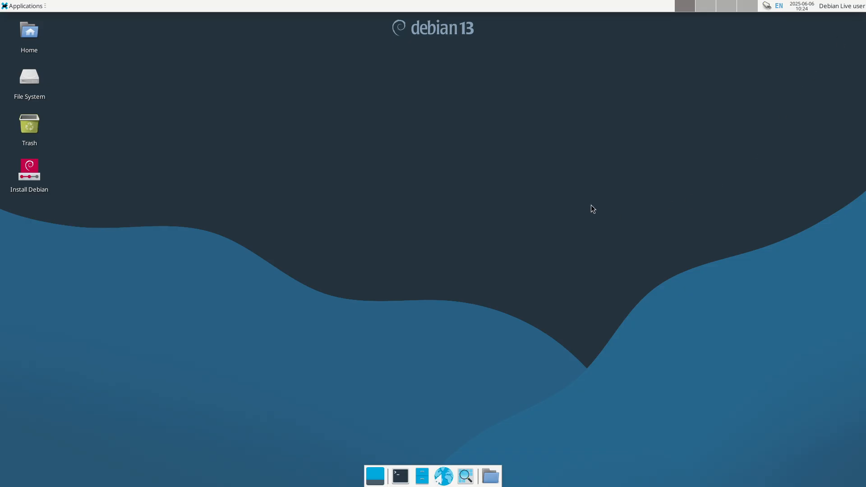
{"action": "left_click", "coordinate": [24, 5]}
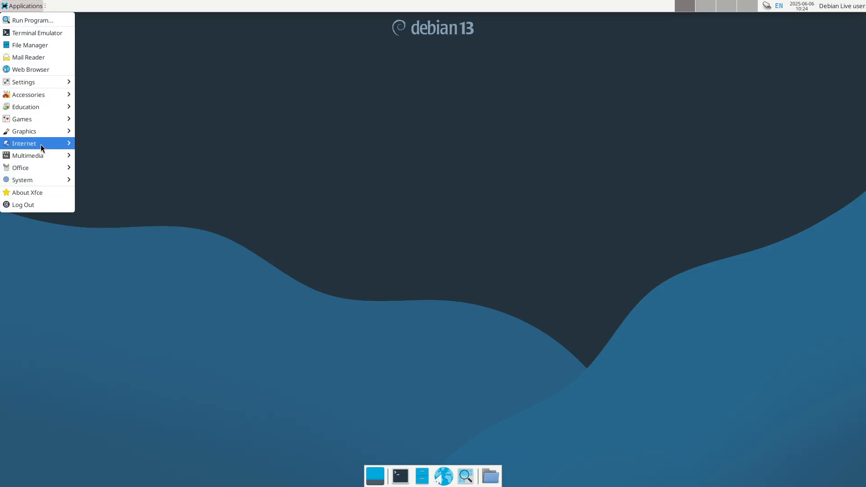